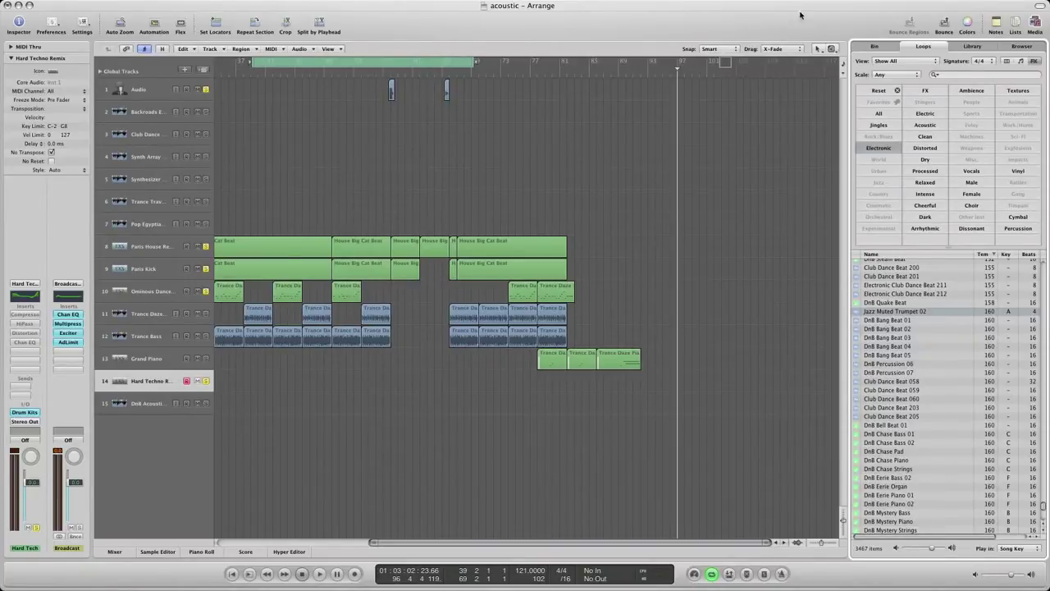
Step: Show the Bin's audio file list and preview the Audio#01 region
{"action": "left_click", "coordinate": [875, 46]}
{"action": "scroll", "coordinate": [912, 161], "scroll_direction": "down", "scroll_amount": 3}
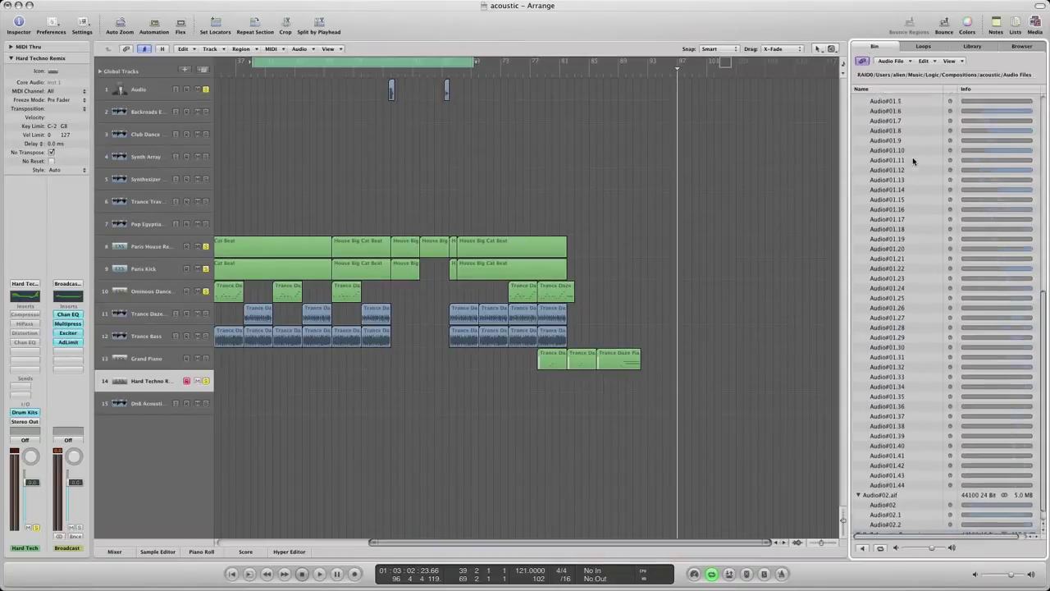
{"action": "scroll", "coordinate": [912, 157], "scroll_direction": "up", "scroll_amount": 10}
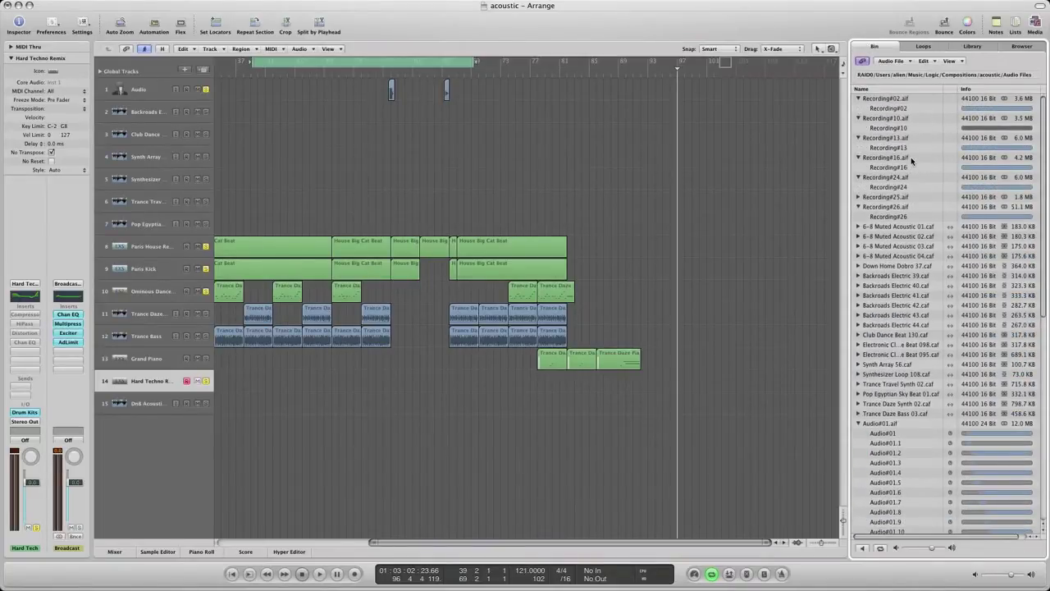
{"action": "scroll", "coordinate": [900, 236], "scroll_direction": "down", "scroll_amount": 5}
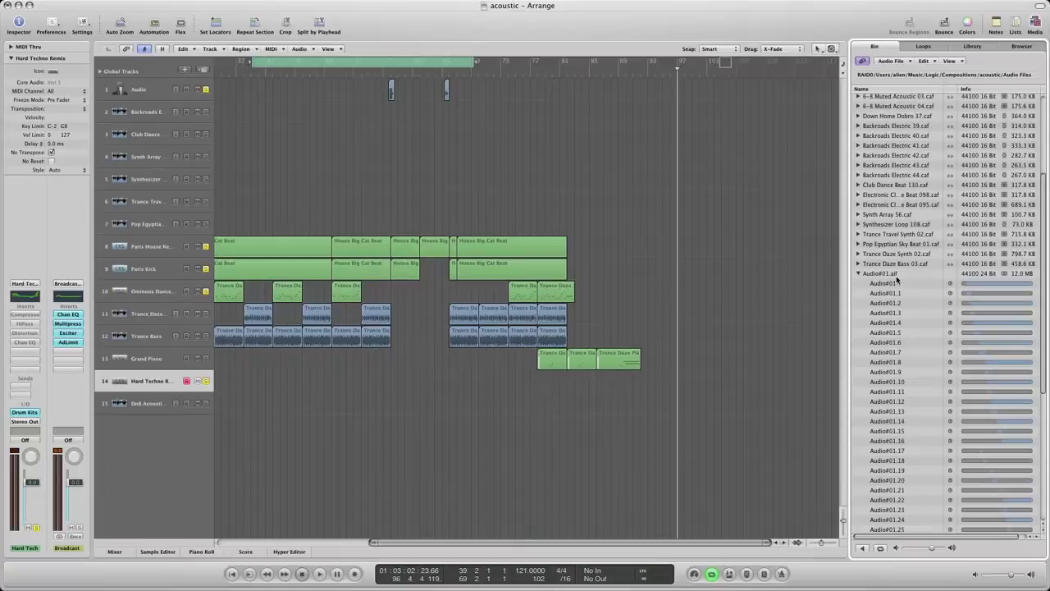
{"action": "left_click", "coordinate": [890, 276]}
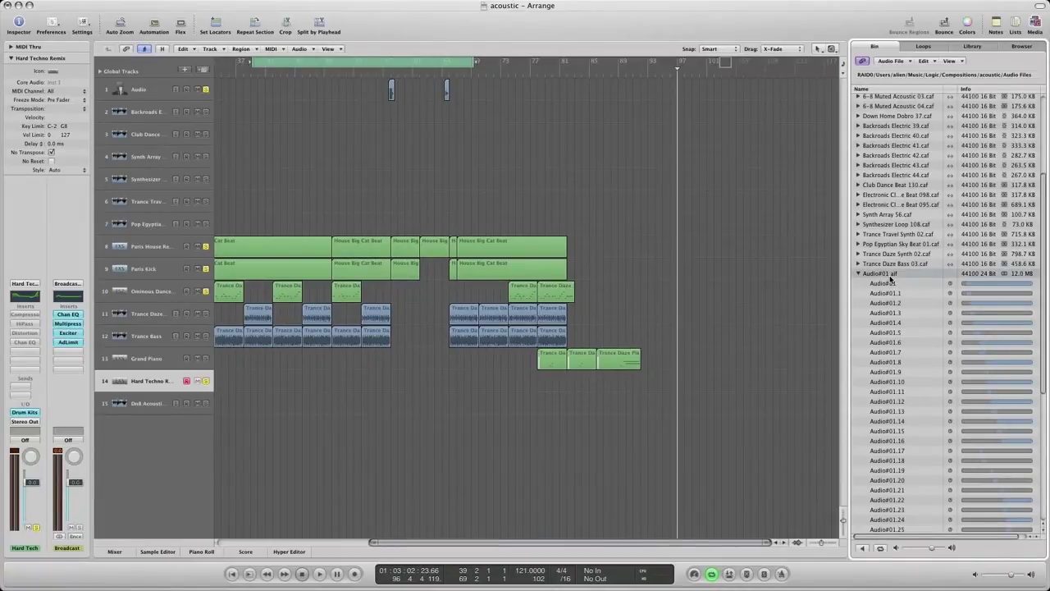
{"action": "left_click", "coordinate": [890, 282]}
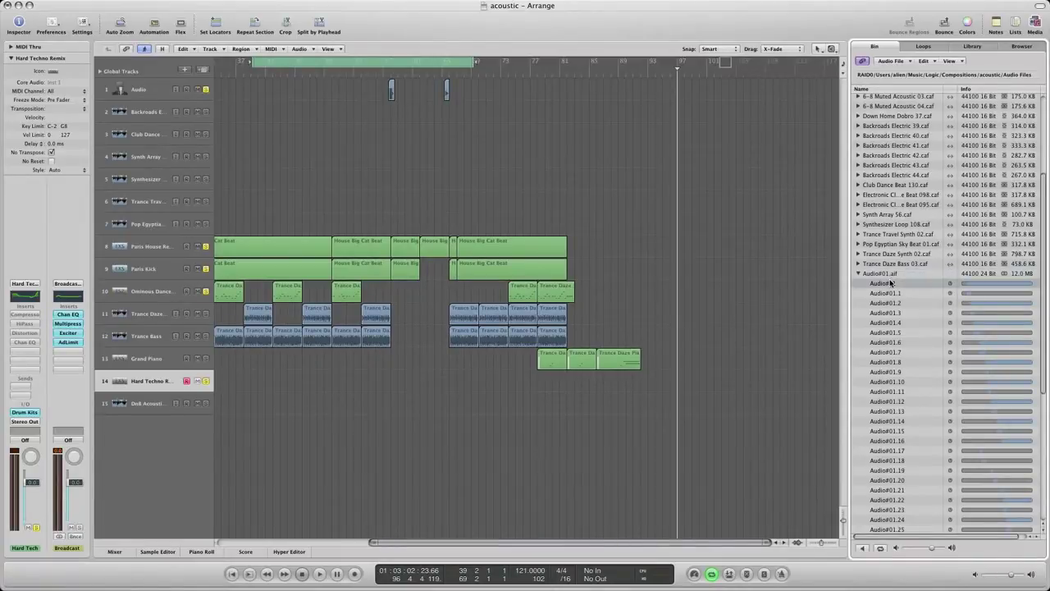
{"action": "left_click", "coordinate": [866, 550]}
{"action": "left_click", "coordinate": [868, 551]}
Step: Expand and preview Synth Array 56.caf to list its four regions
{"action": "scroll", "coordinate": [896, 336], "scroll_direction": "down", "scroll_amount": 2}
{"action": "scroll", "coordinate": [897, 338], "scroll_direction": "down", "scroll_amount": 10}
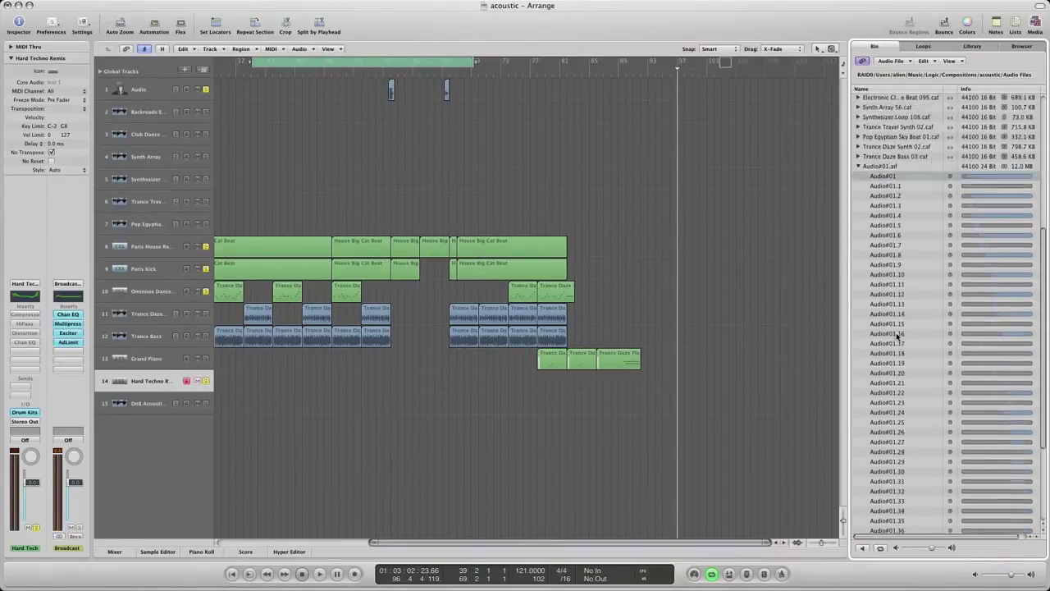
{"action": "scroll", "coordinate": [897, 339], "scroll_direction": "up", "scroll_amount": 15}
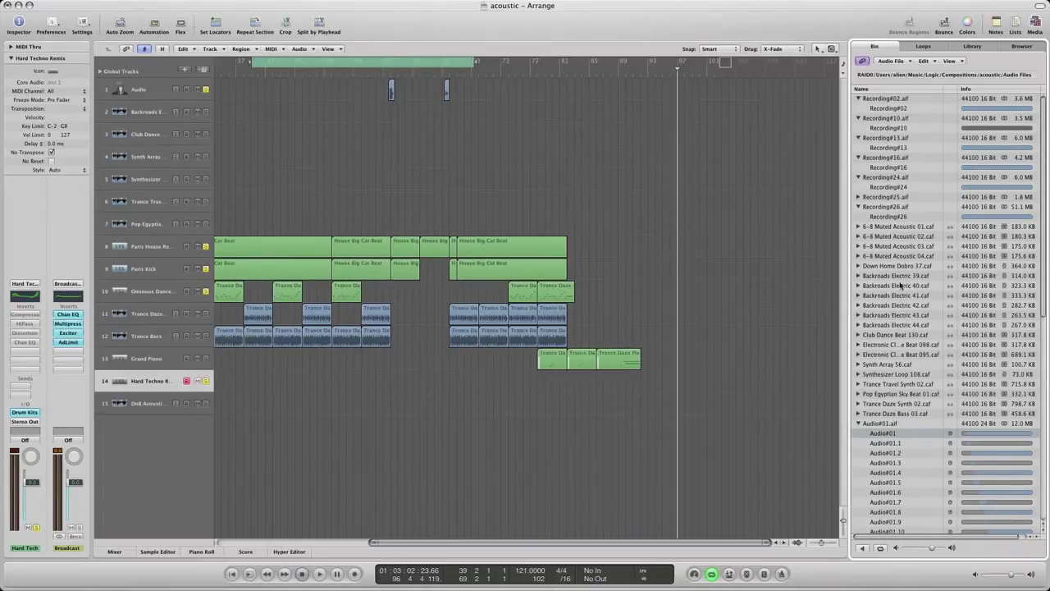
{"action": "left_click", "coordinate": [899, 279]}
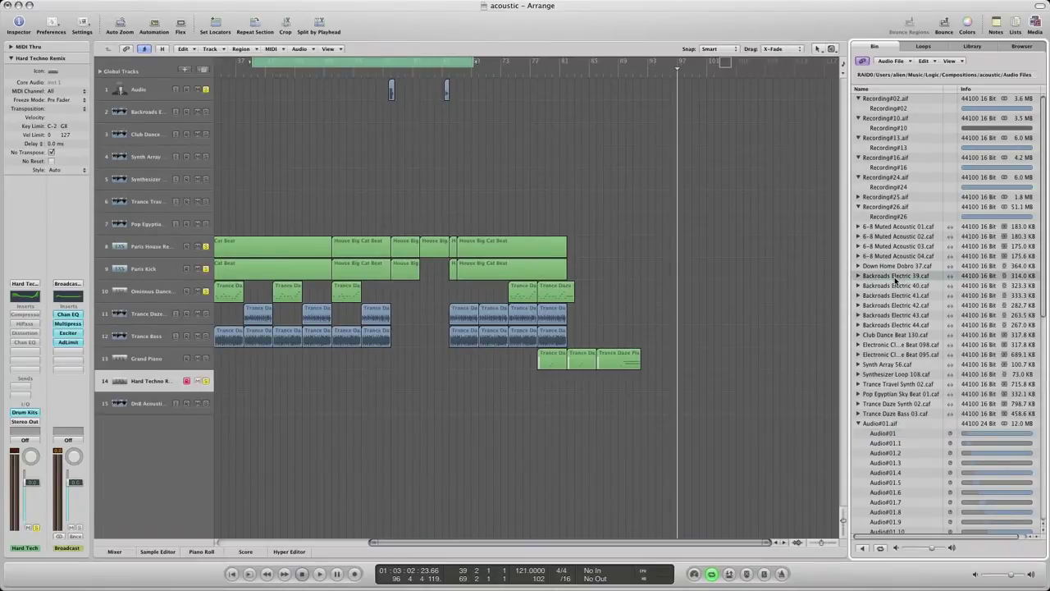
{"action": "left_click", "coordinate": [886, 366]}
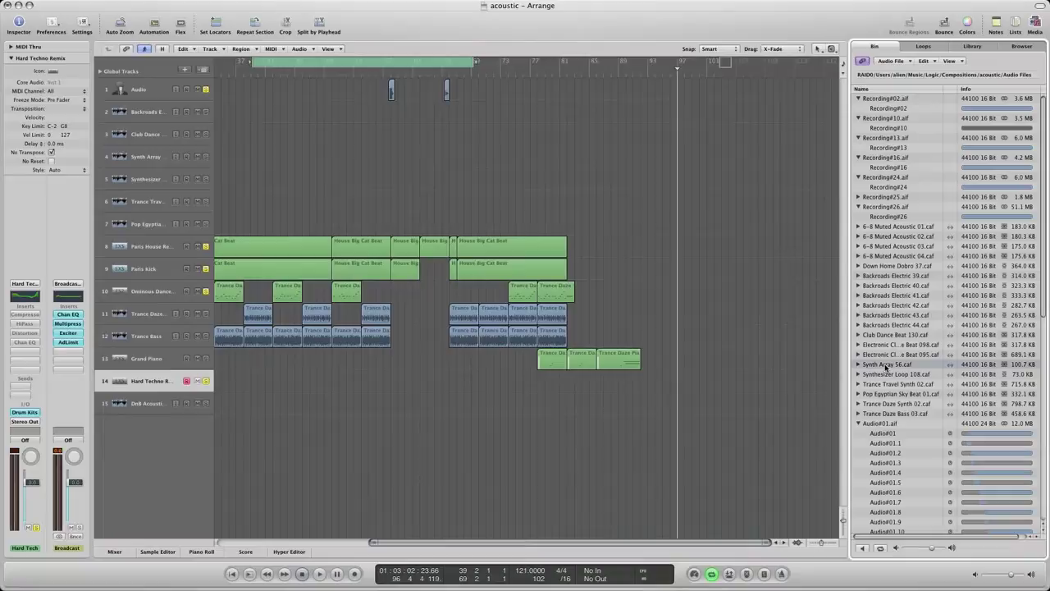
{"action": "double_click", "coordinate": [886, 368]}
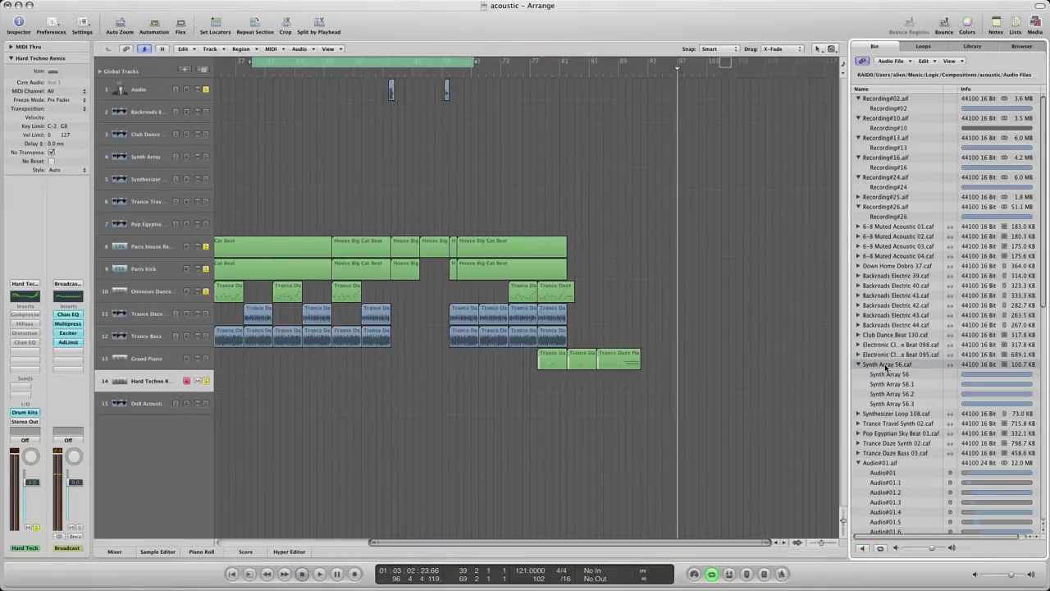
Step: Expand Trance Travel Synth 02.caf to show its region, then reselect Synth Array 56.caf
{"action": "left_click", "coordinate": [902, 424]}
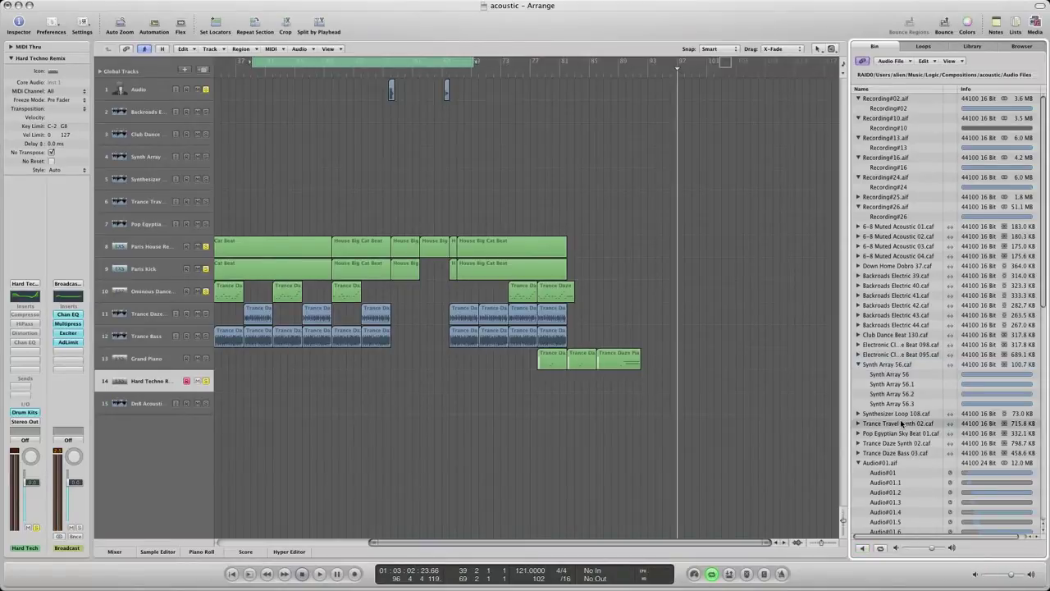
{"action": "key", "text": "Right"}
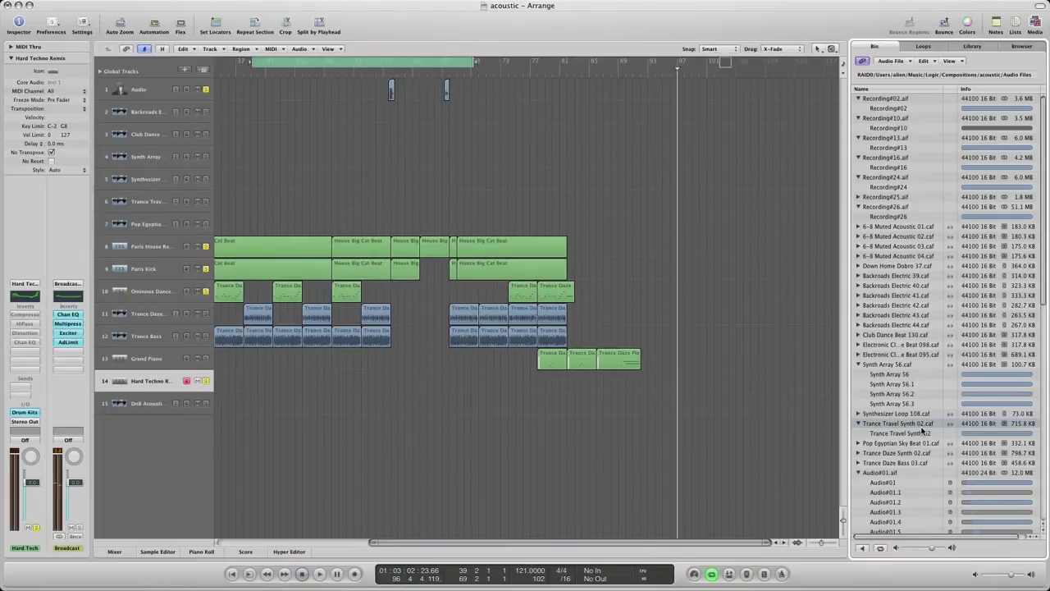
{"action": "left_click", "coordinate": [892, 384]}
{"action": "left_click", "coordinate": [886, 366]}
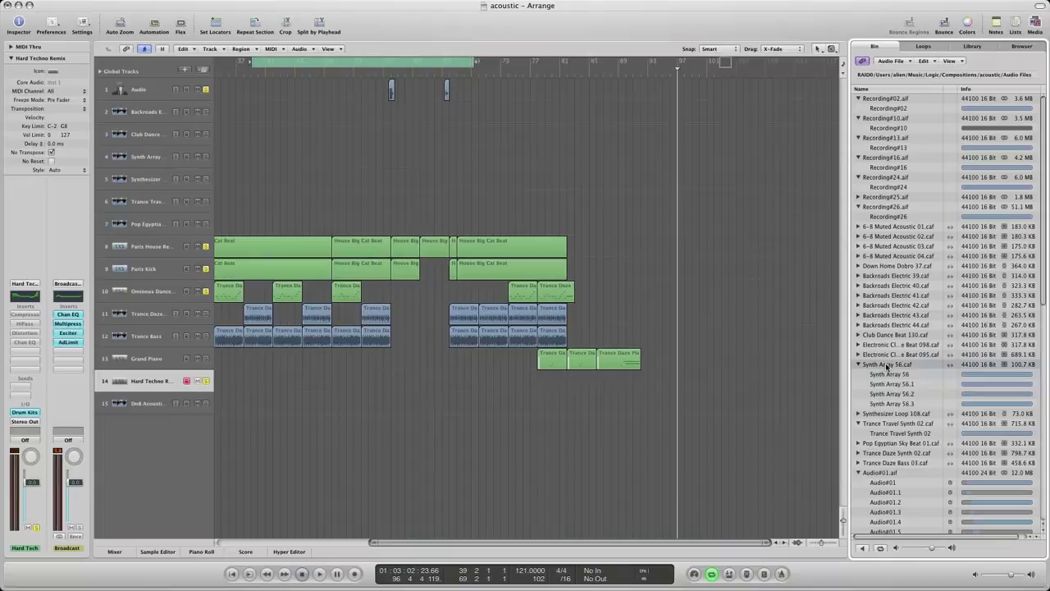
Step: Reveal Synth Array 56.caf in the Finder from its Bin context menu
{"action": "right_click", "coordinate": [885, 366]}
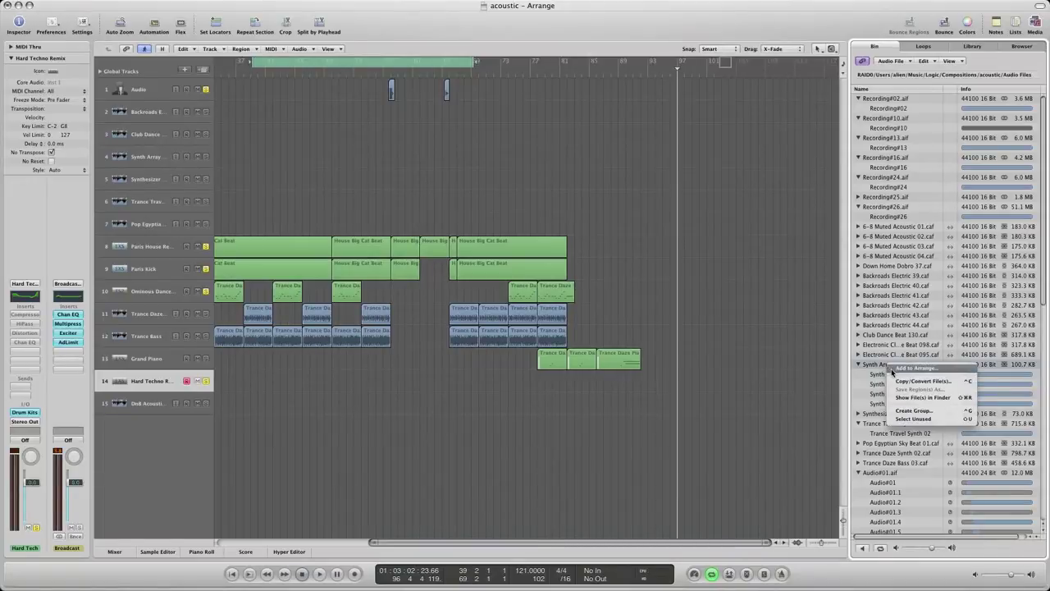
{"action": "left_click", "coordinate": [880, 368]}
{"action": "right_click", "coordinate": [881, 367]}
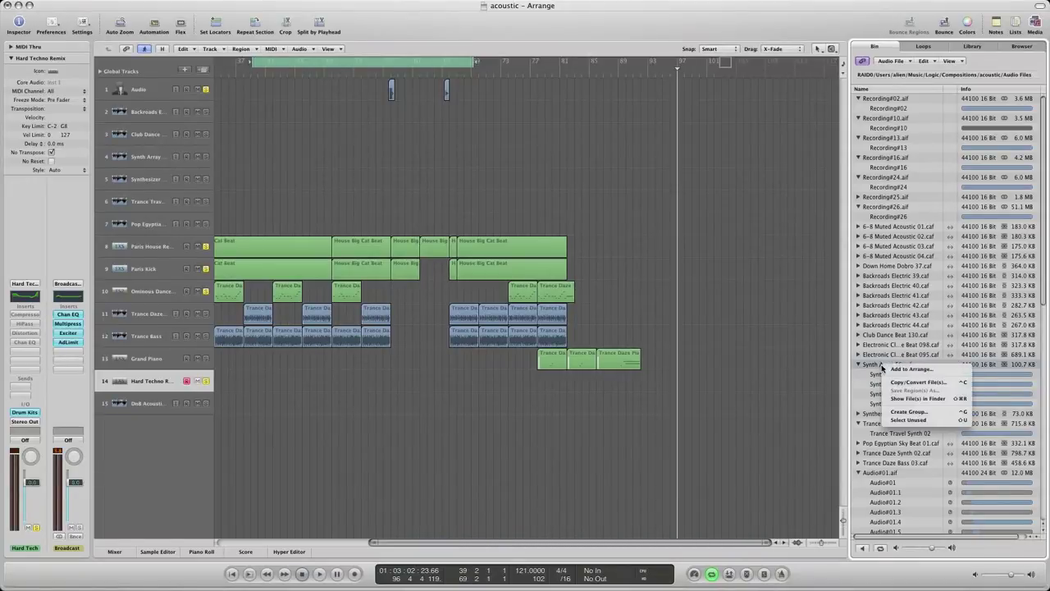
{"action": "left_click", "coordinate": [909, 399]}
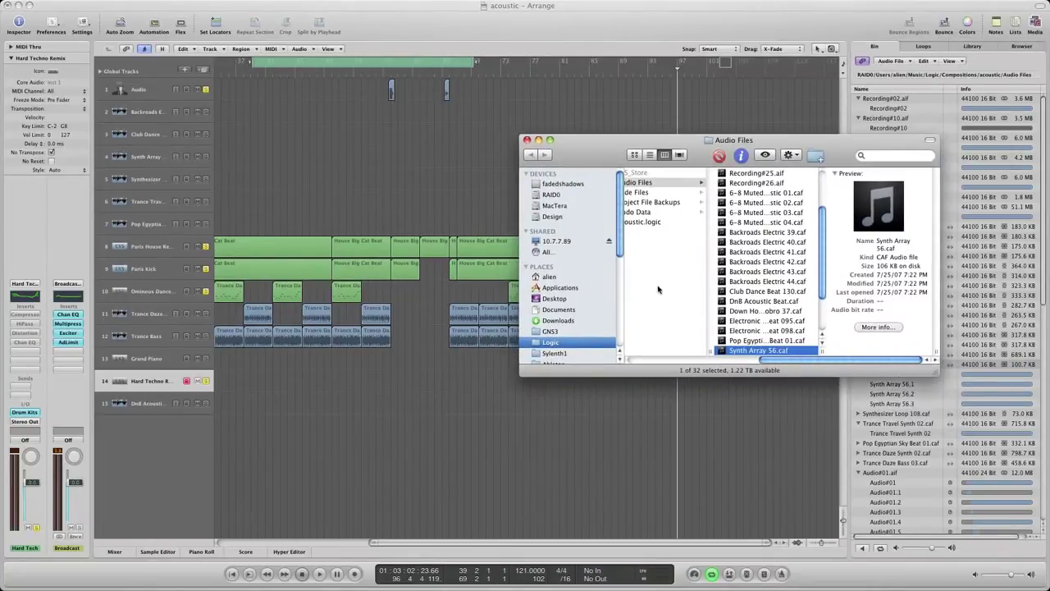
Step: Open Synth Array 56.caf with Soundtrack Pro.app from the Finder
{"action": "right_click", "coordinate": [751, 355]}
{"action": "mouse_move", "coordinate": [783, 371]}
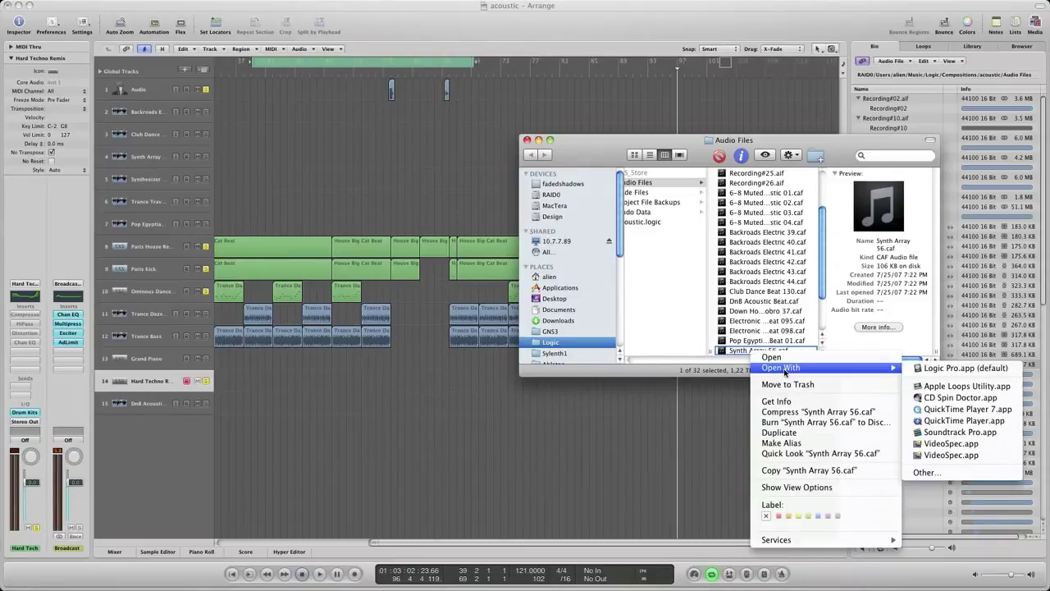
{"action": "left_click", "coordinate": [944, 432]}
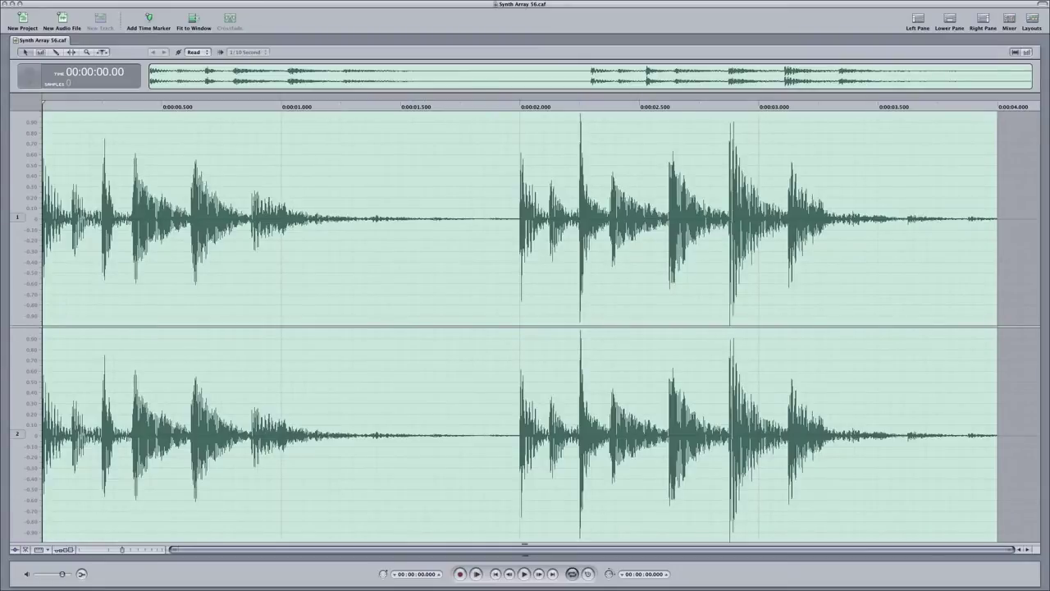
Step: Save a copy of the loop as an AIFF file named Synth Array 56.aif in Audio Files
{"action": "key", "text": "super+shift+s"}
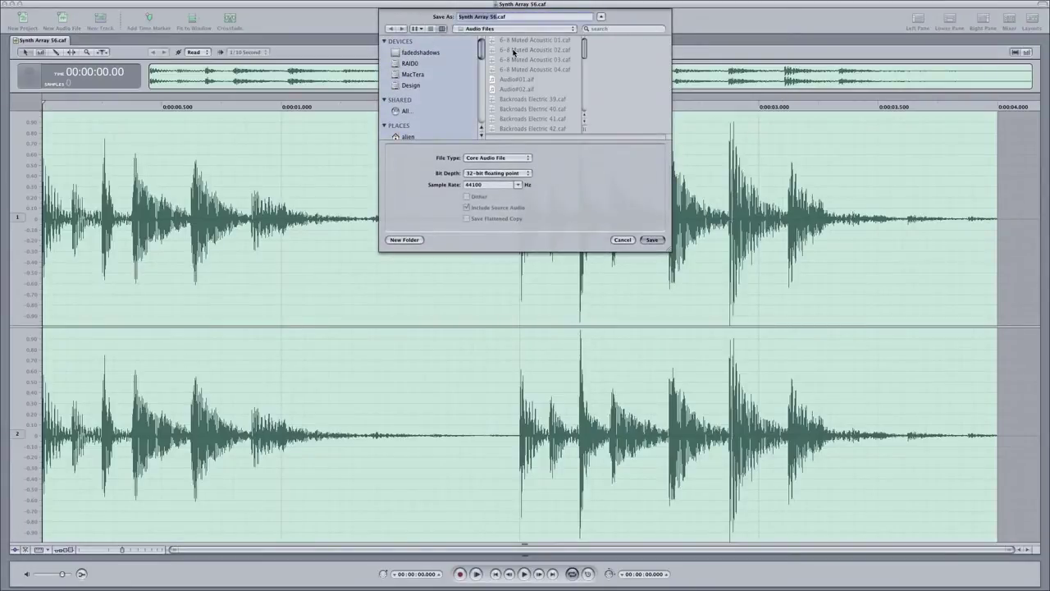
{"action": "left_click", "coordinate": [500, 159]}
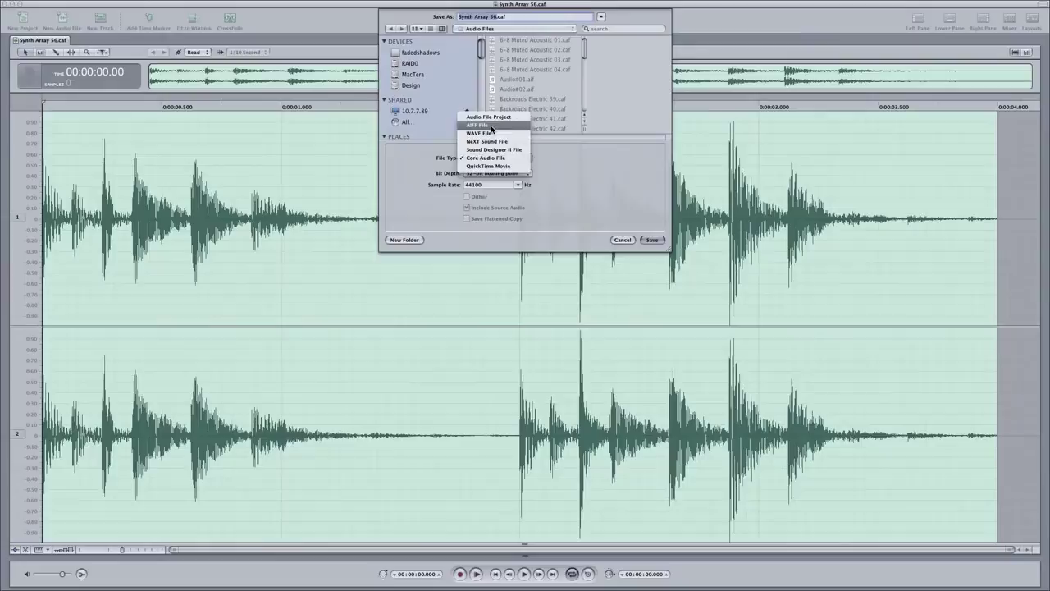
{"action": "left_click", "coordinate": [491, 126]}
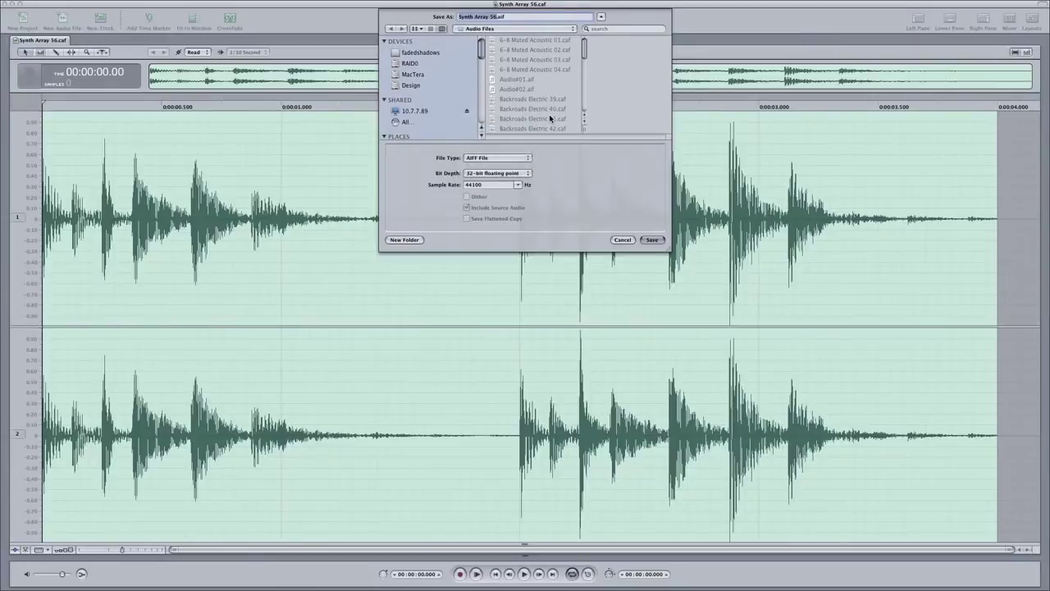
{"action": "left_click", "coordinate": [489, 29]}
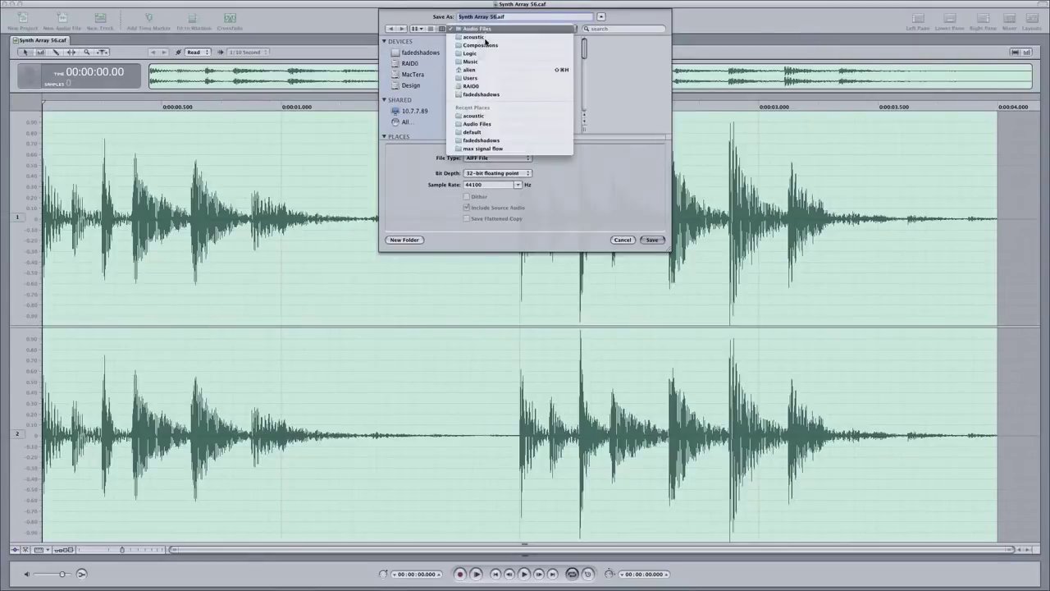
{"action": "left_click", "coordinate": [490, 125]}
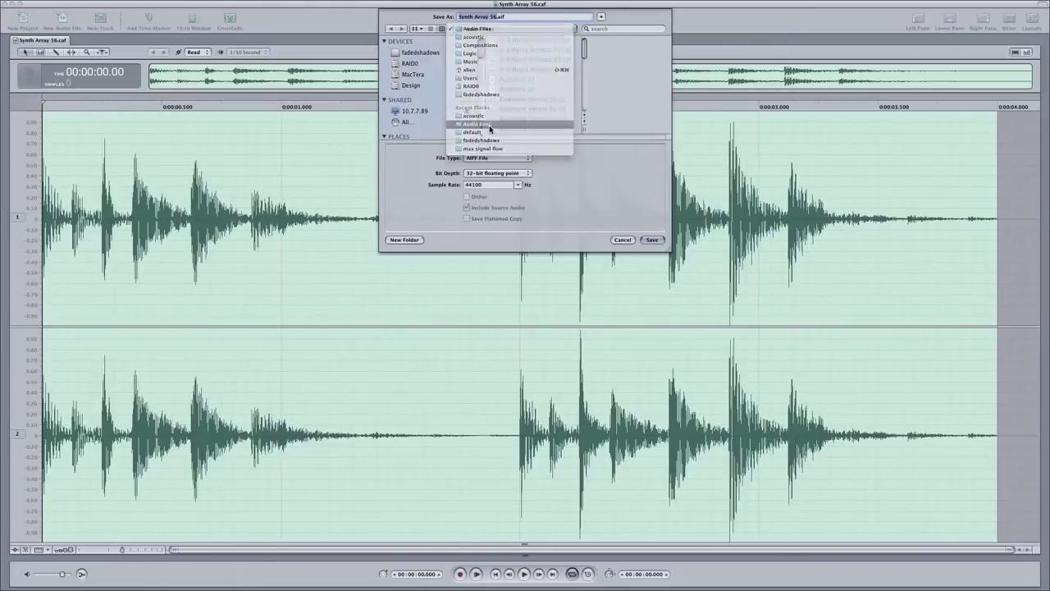
{"action": "scroll", "coordinate": [547, 72], "scroll_direction": "up", "scroll_amount": 5}
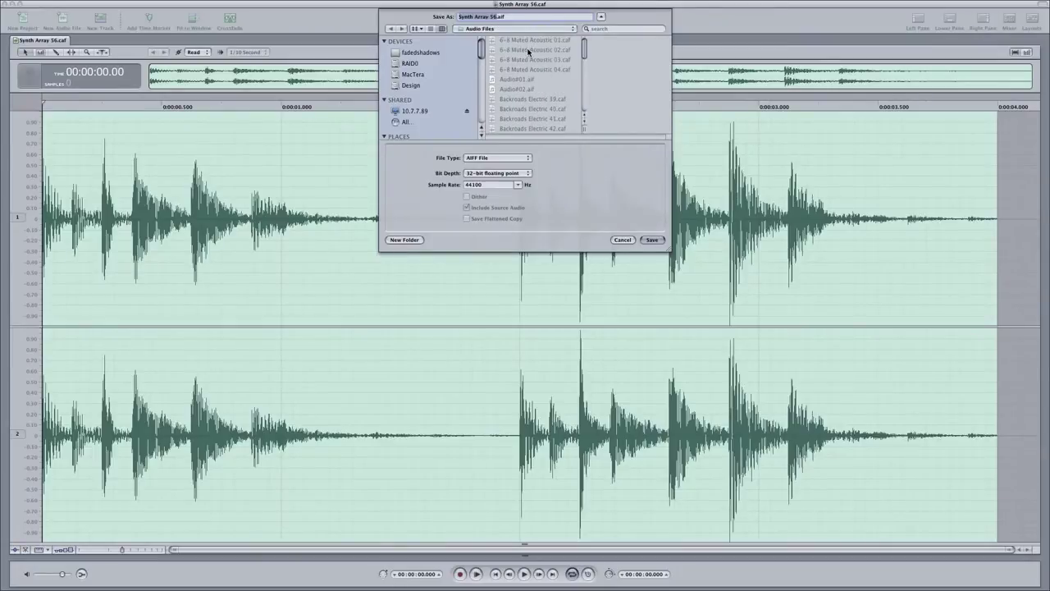
{"action": "left_click", "coordinate": [649, 239]}
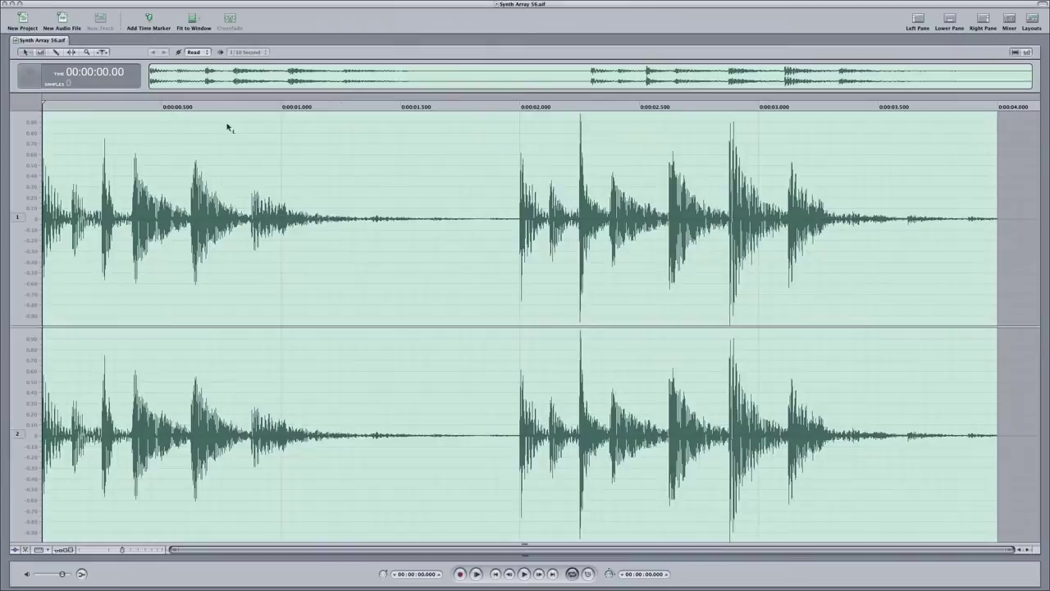
Step: Close Soundtrack Pro, confirm Synth Array 56.aif is AIFF audio, and close the Audio Files window
{"action": "left_click", "coordinate": [5, 5]}
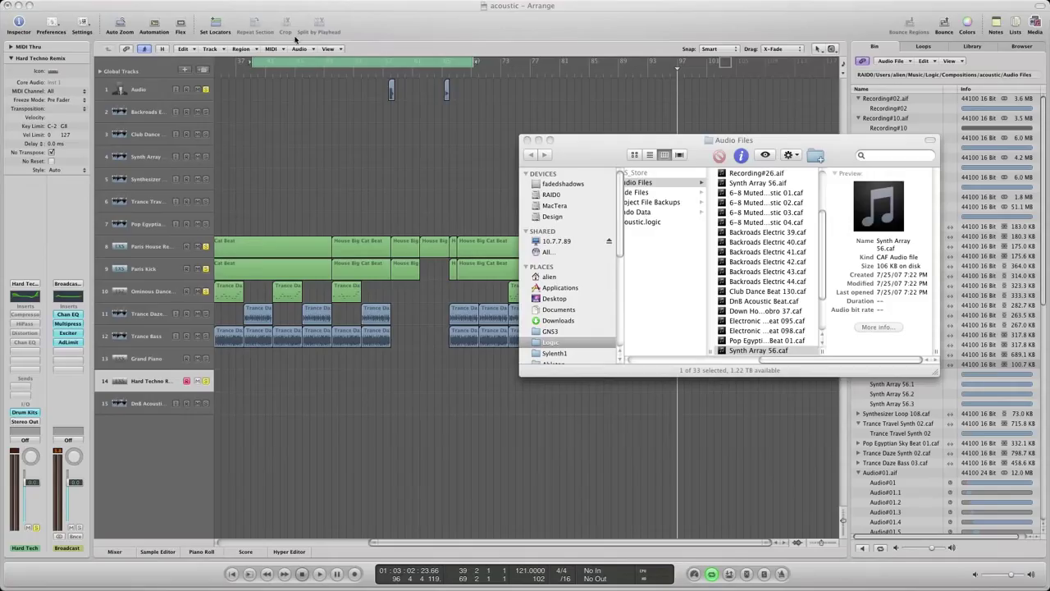
{"action": "scroll", "coordinate": [786, 240], "scroll_direction": "down", "scroll_amount": 4}
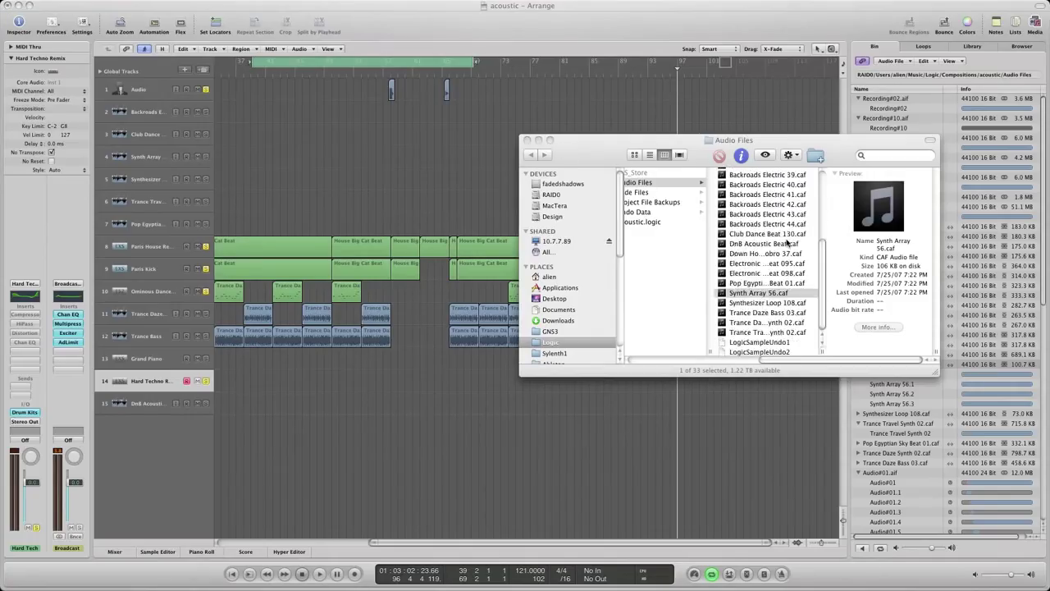
{"action": "scroll", "coordinate": [772, 234], "scroll_direction": "up", "scroll_amount": 6}
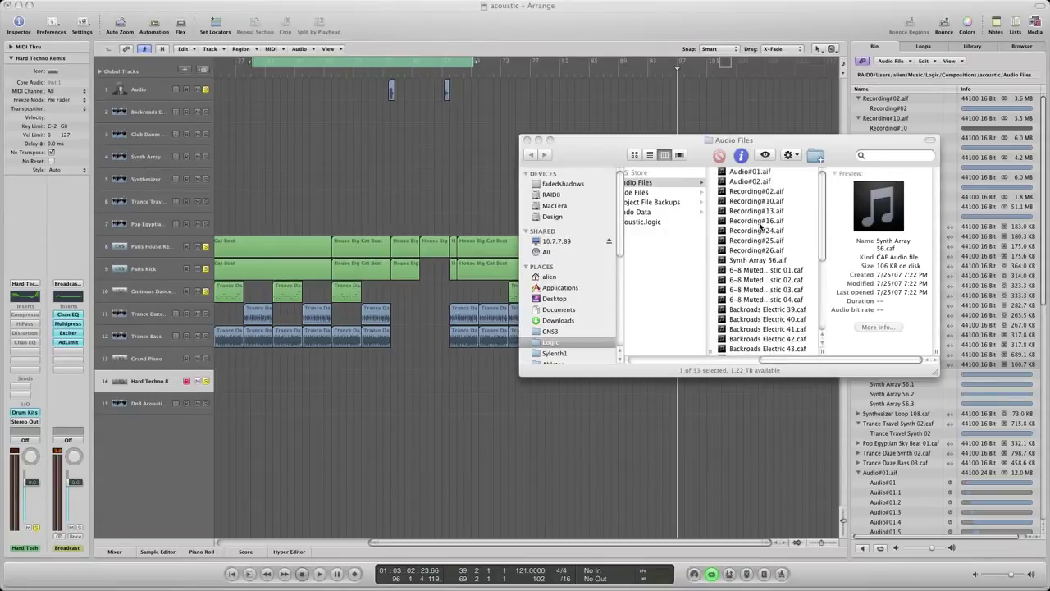
{"action": "left_click", "coordinate": [764, 263]}
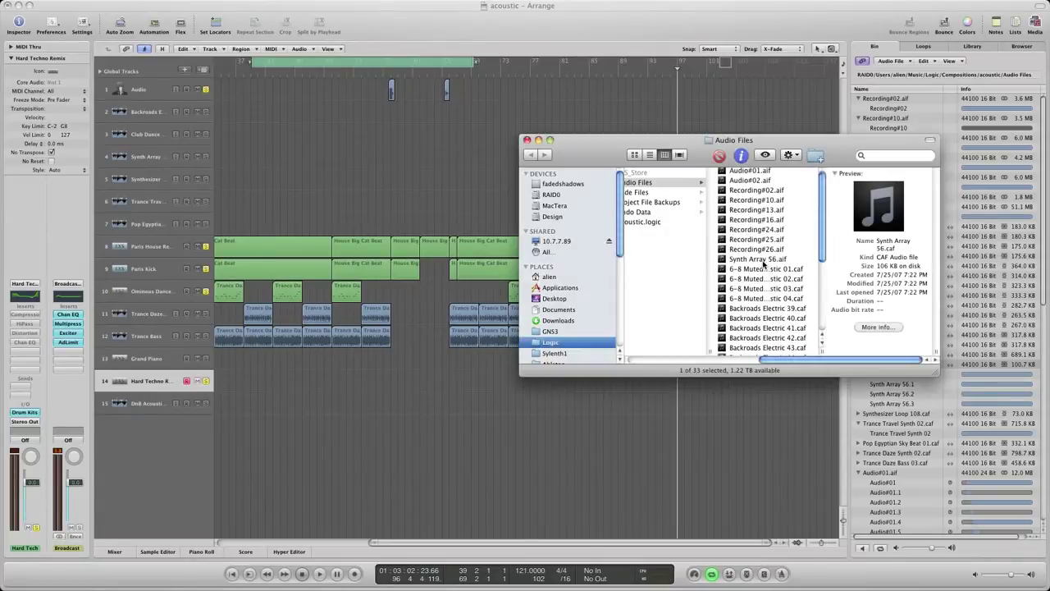
{"action": "left_click", "coordinate": [758, 260]}
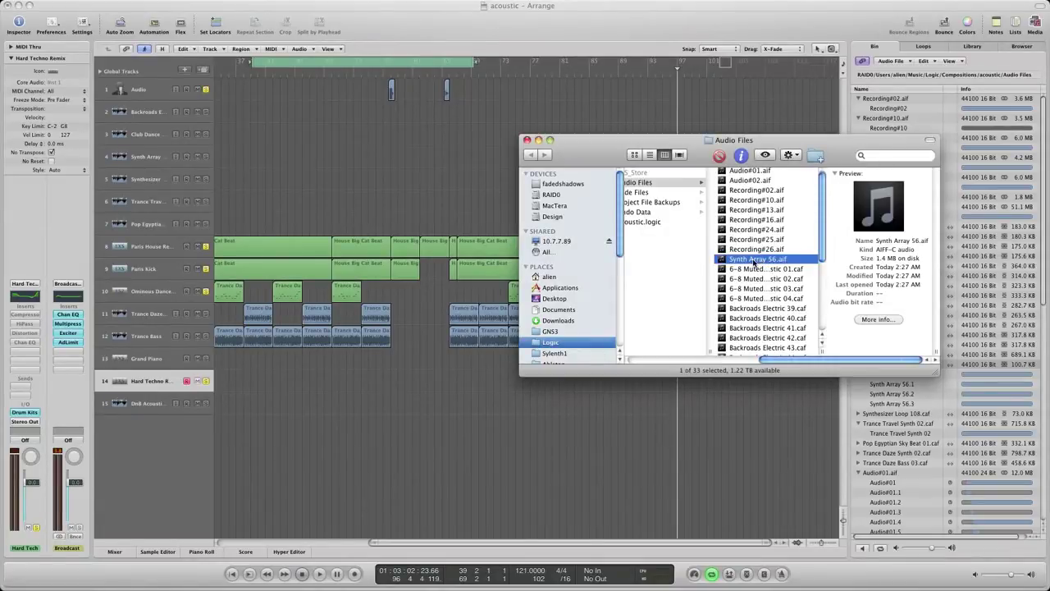
{"action": "left_click", "coordinate": [526, 139]}
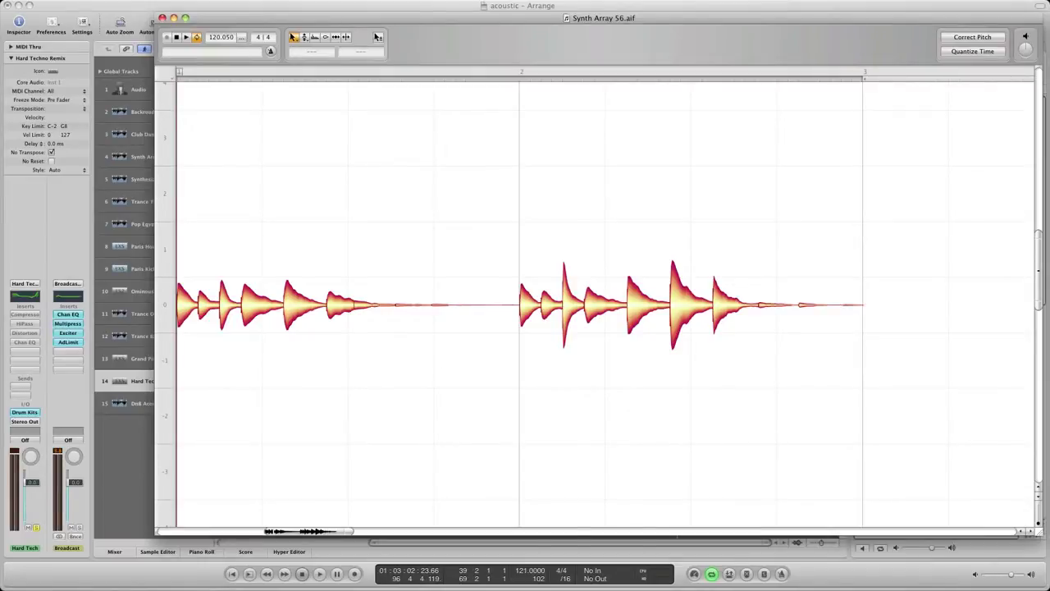
Step: Detect the loop's notes and audition the opening low Eb blob
{"action": "left_click", "coordinate": [378, 37]}
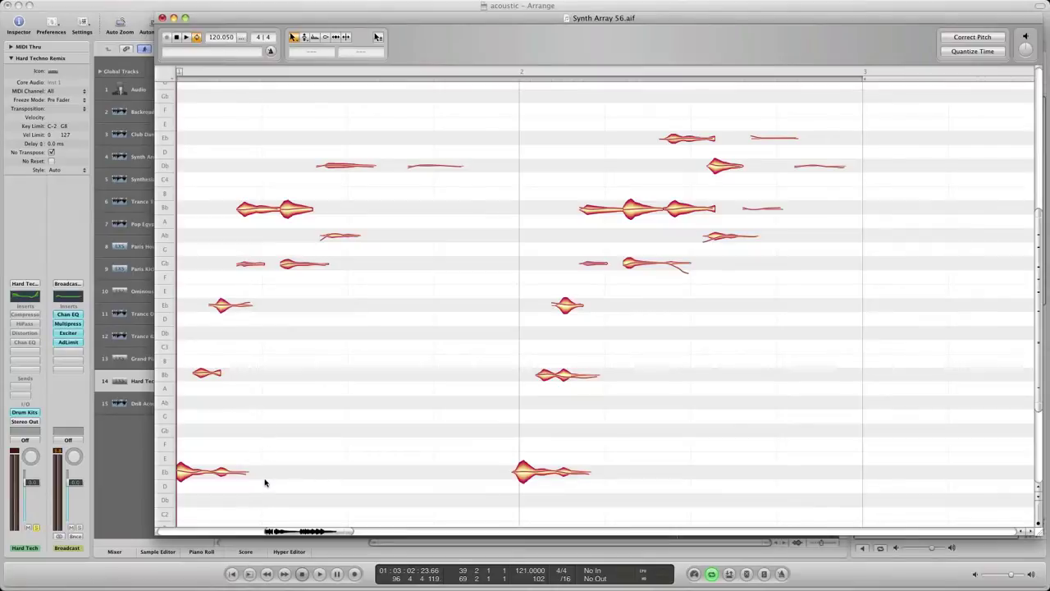
{"action": "left_click", "coordinate": [182, 469]}
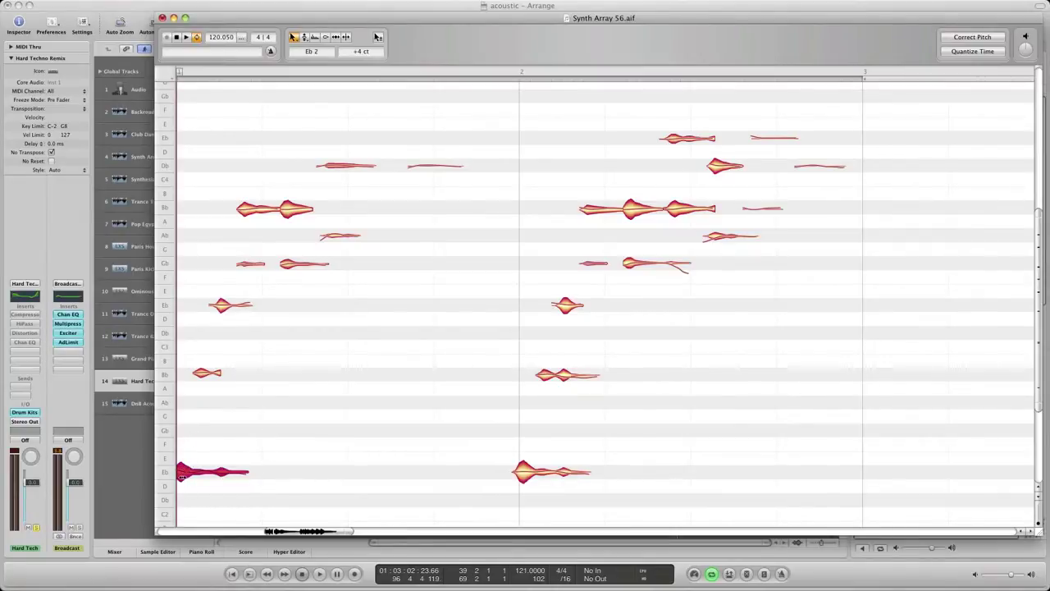
{"action": "left_click", "coordinate": [206, 475]}
{"action": "left_click", "coordinate": [204, 473]}
{"action": "left_click_drag", "start_coordinate": [714, 18], "coordinate": [681, 20]}
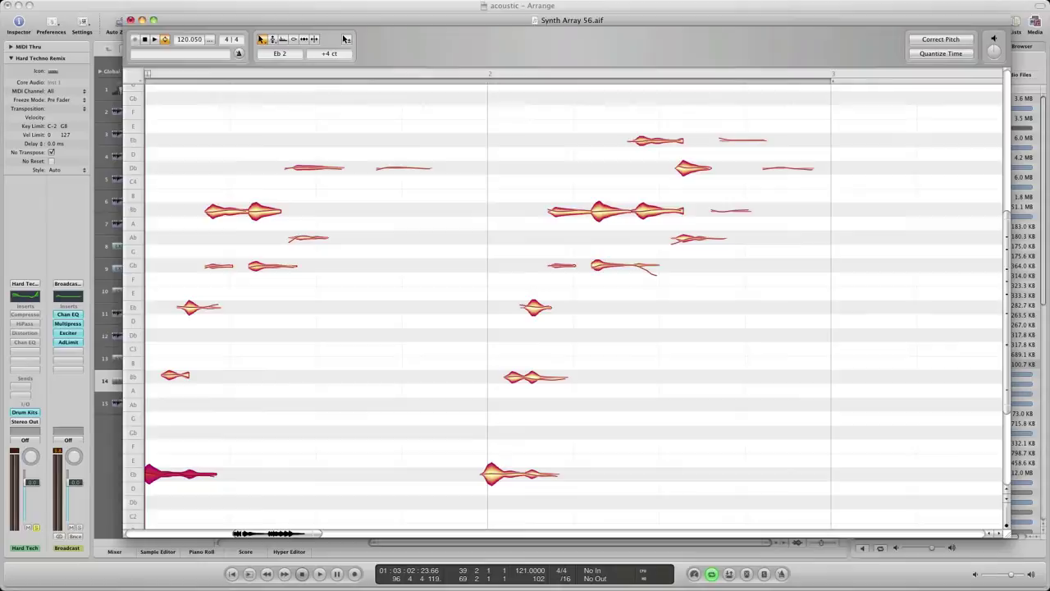
Step: Choose MIDI File as the save format and navigate to the acoustic project folder
{"action": "key", "text": "super+s"}
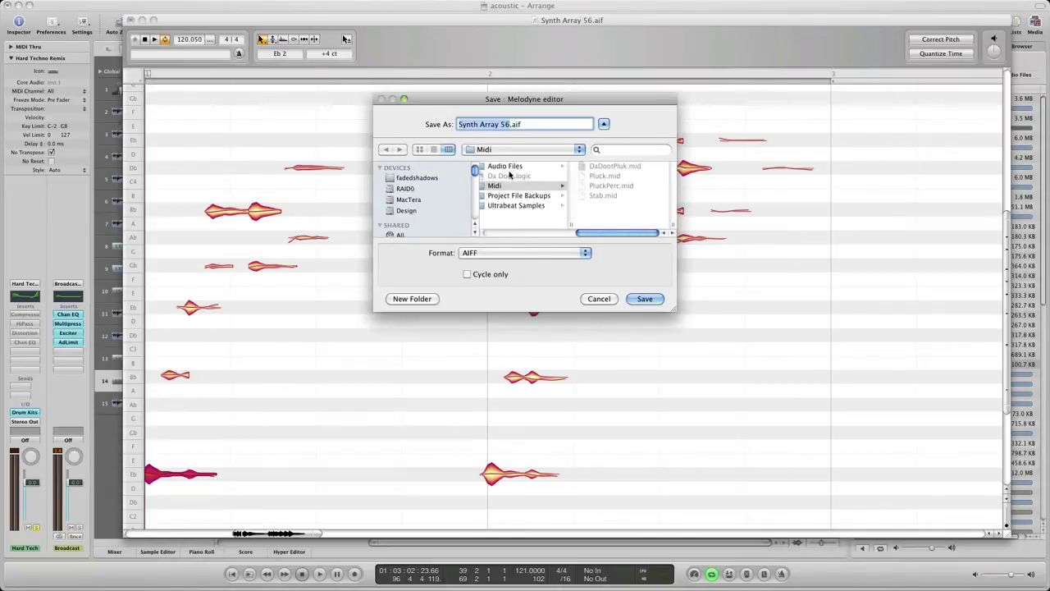
{"action": "left_click", "coordinate": [522, 252]}
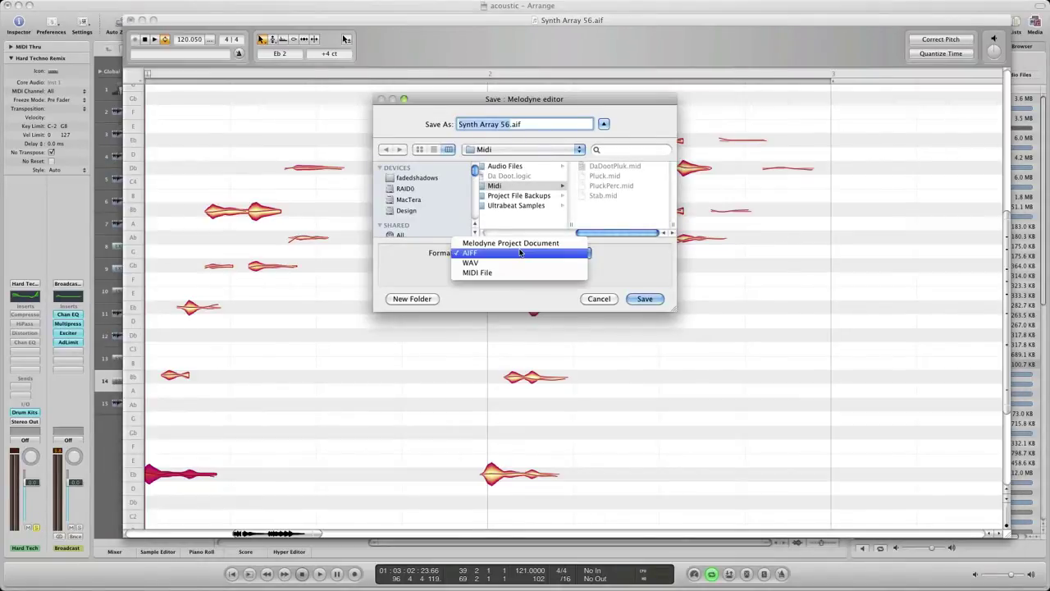
{"action": "left_click", "coordinate": [497, 273]}
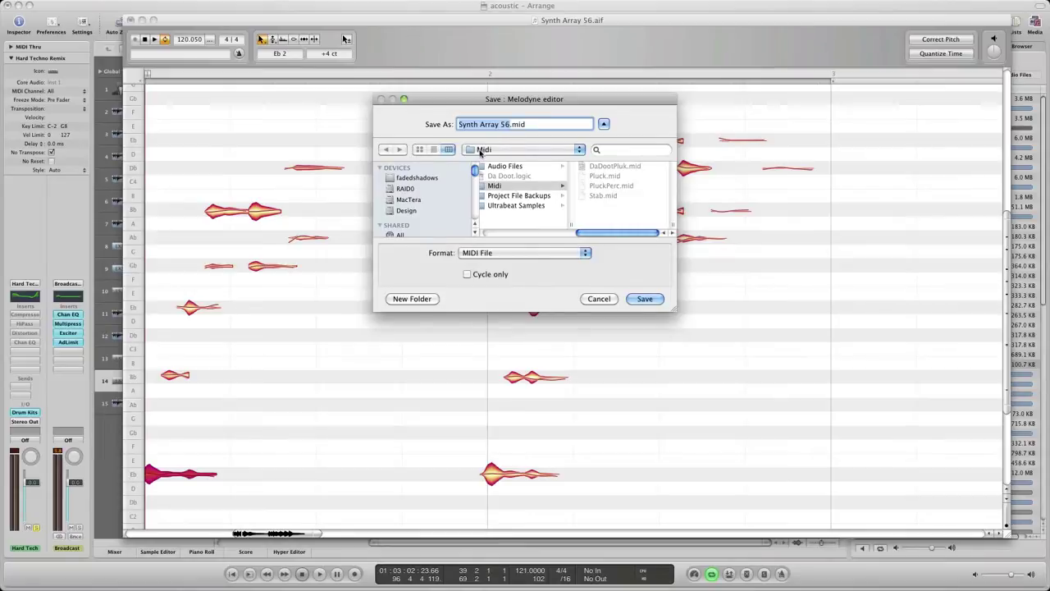
{"action": "left_click", "coordinate": [481, 150]}
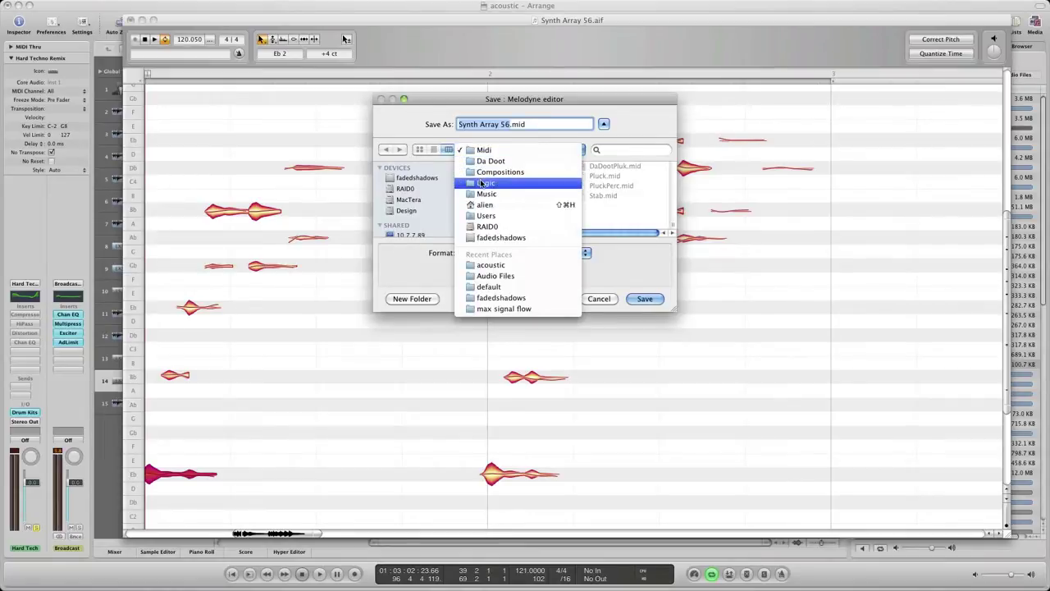
{"action": "left_click", "coordinate": [495, 276]}
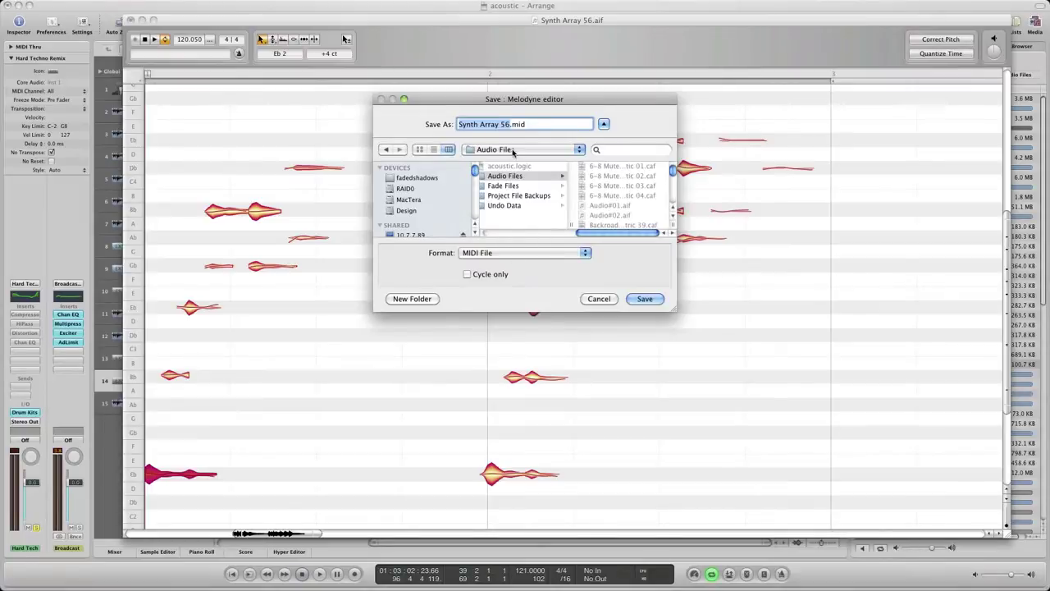
{"action": "left_click", "coordinate": [513, 151]}
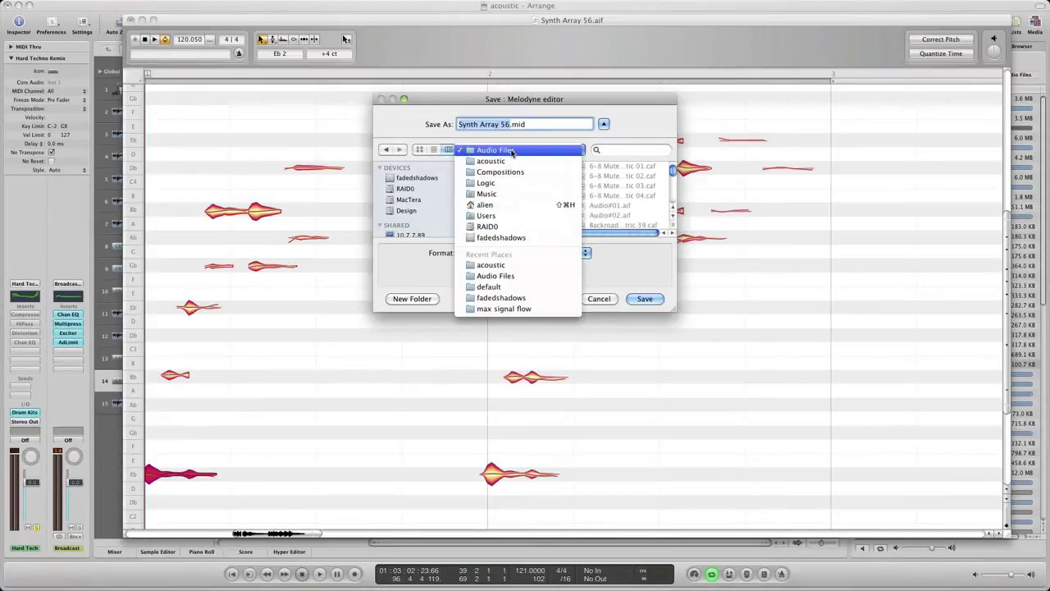
{"action": "left_click", "coordinate": [501, 269]}
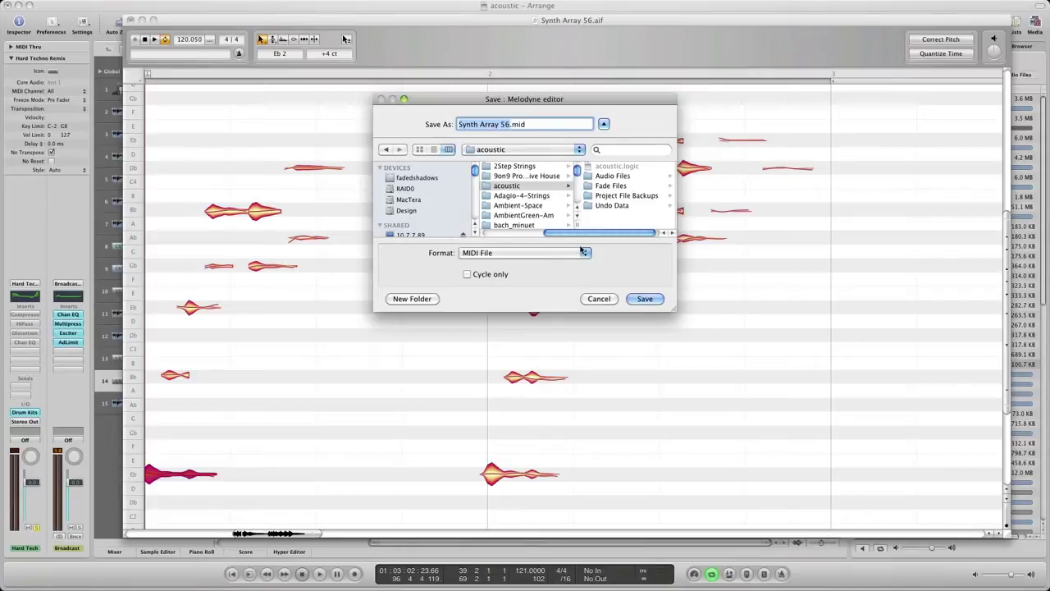
Step: Create a new folder named Midi and save Synth Array 56.mid into it
{"action": "left_click", "coordinate": [424, 299]}
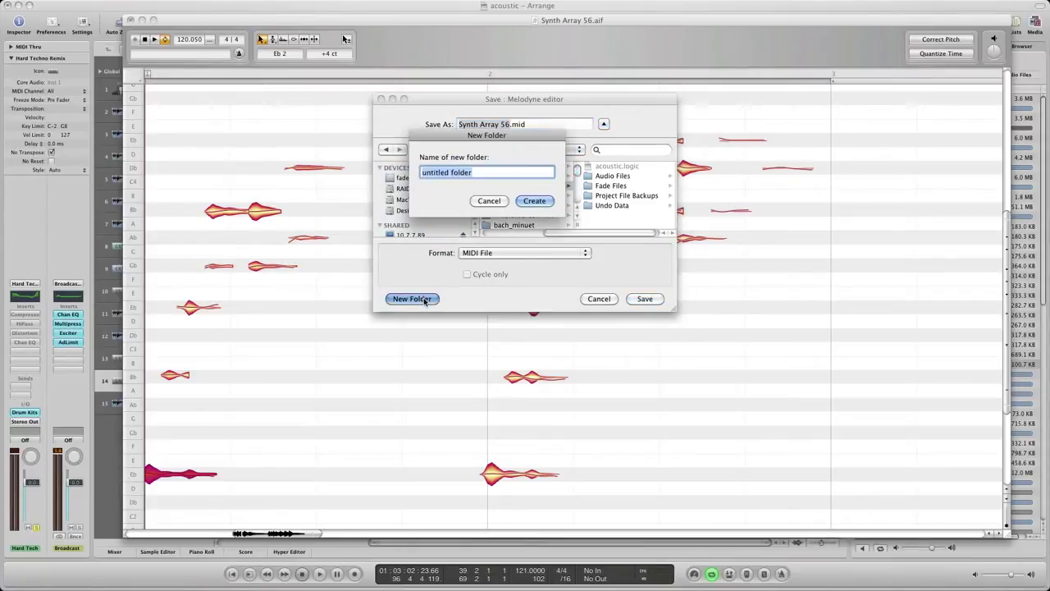
{"action": "type", "text": "Midi"}
{"action": "key", "text": "Return"}
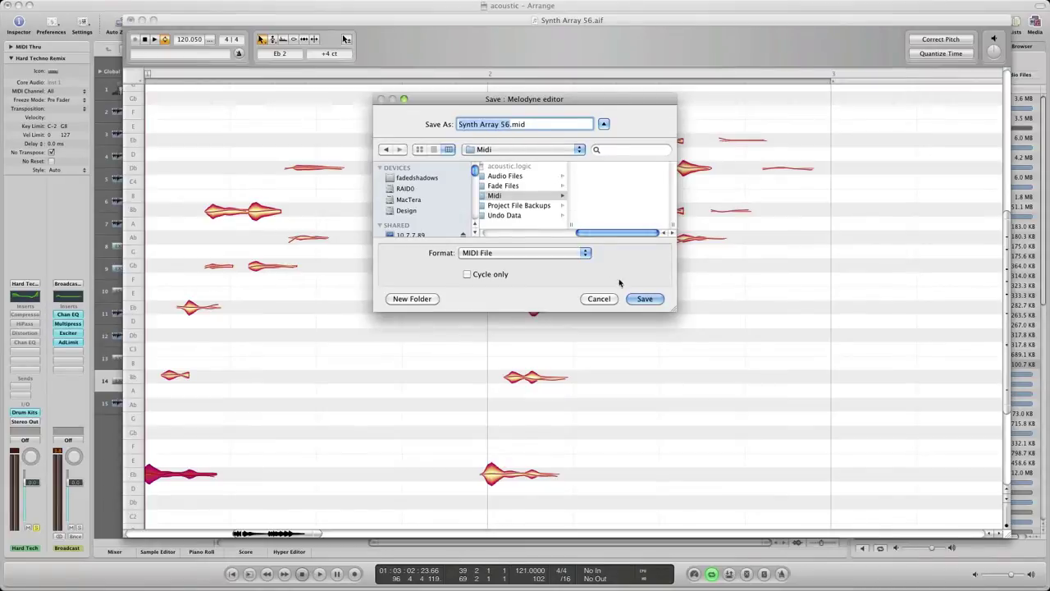
{"action": "left_click", "coordinate": [645, 299]}
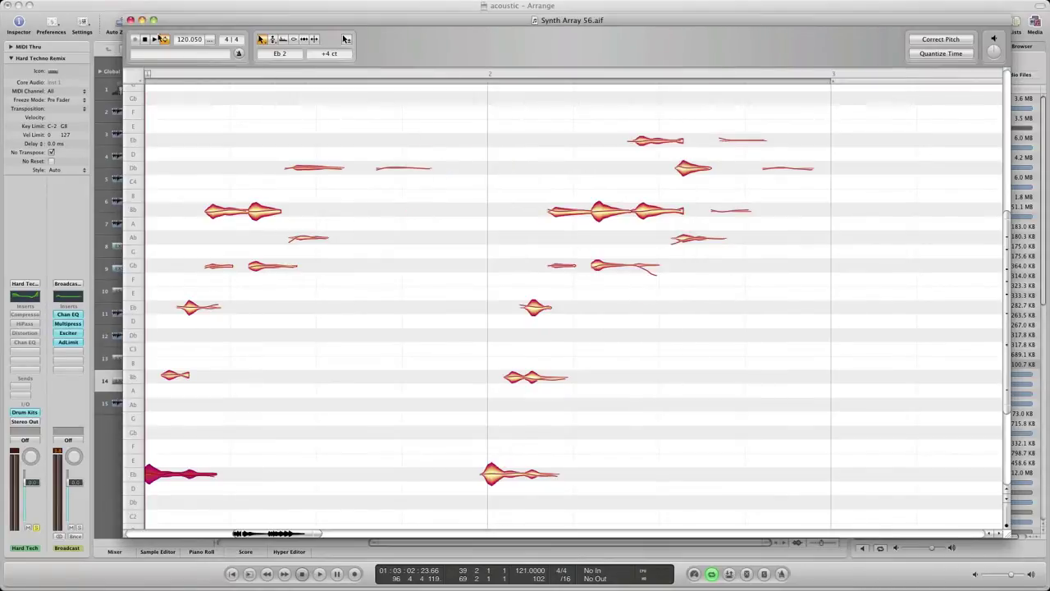
Step: Close the Melodyne window and bring up actions for Synth Array 56.caf in the Bin
{"action": "left_click", "coordinate": [130, 21]}
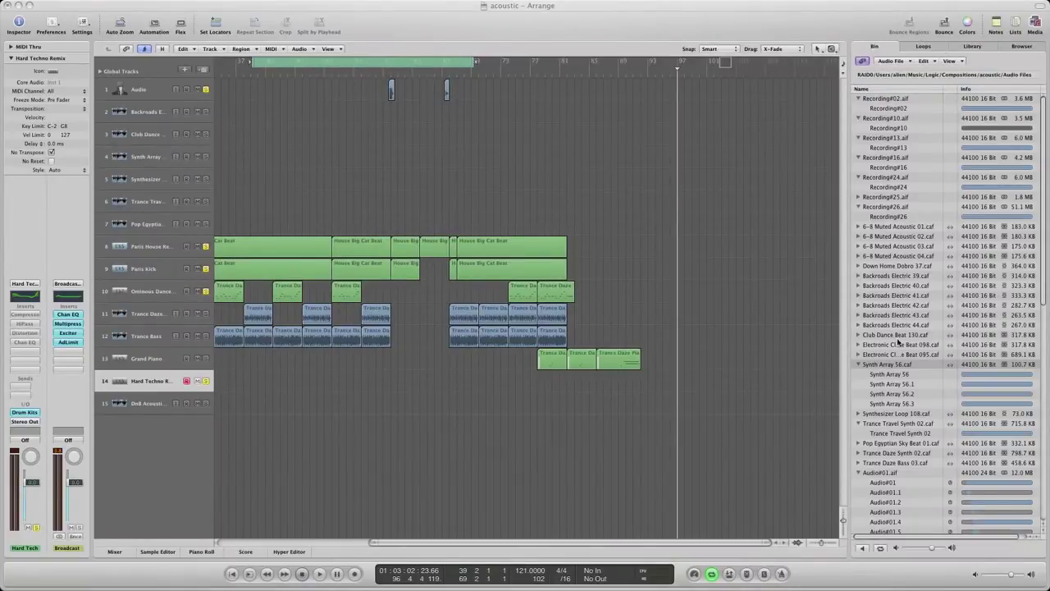
{"action": "right_click", "coordinate": [880, 370]}
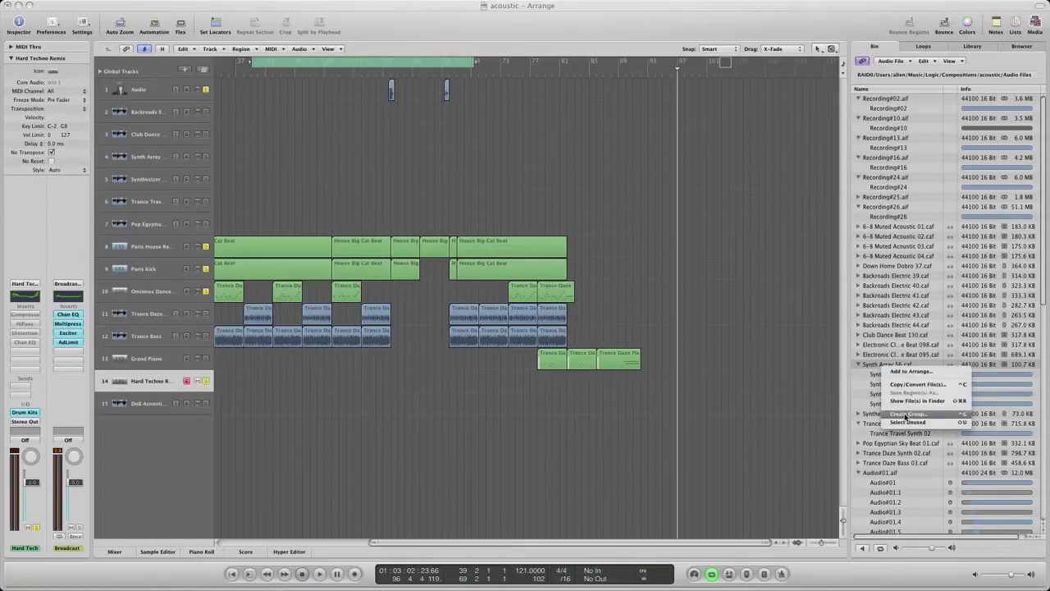
Step: Reveal the audio file in Finder and open the Midi folder
{"action": "left_click", "coordinate": [911, 401]}
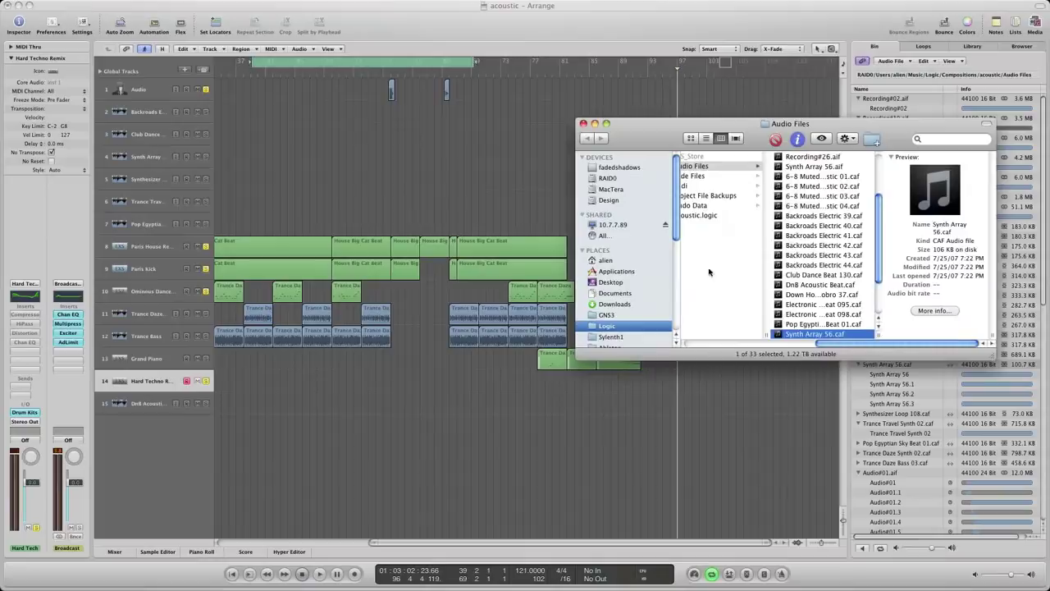
{"action": "left_click_drag", "start_coordinate": [822, 345], "coordinate": [767, 345]}
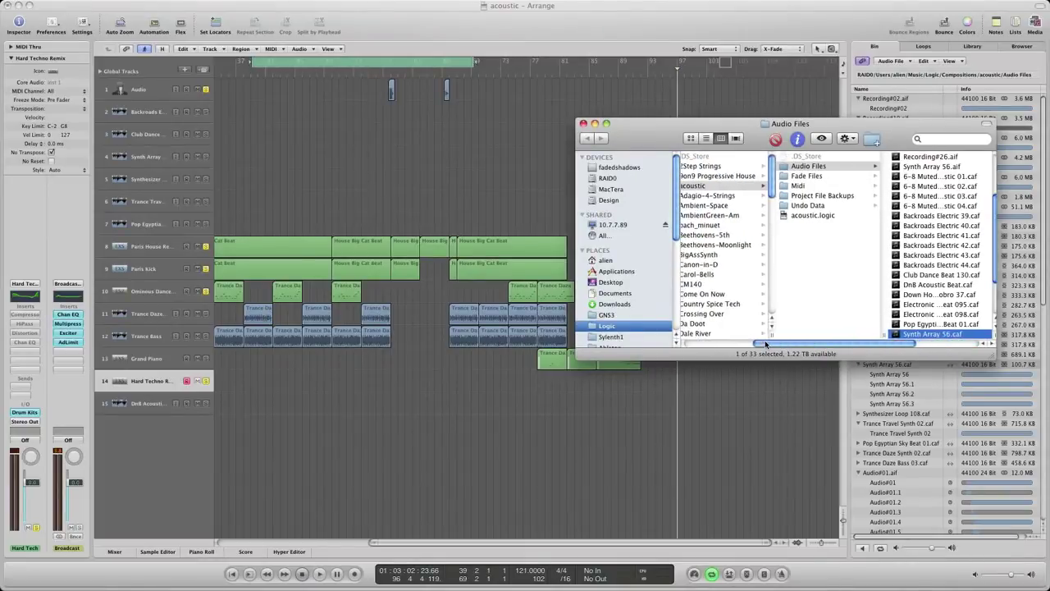
{"action": "left_click", "coordinate": [797, 187]}
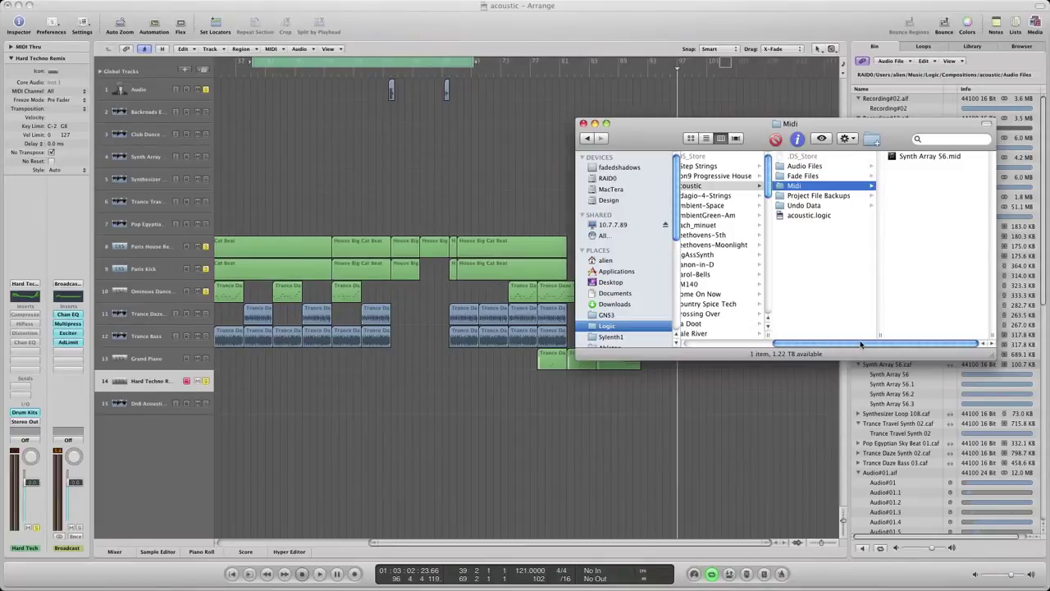
Step: Drag Synth Array 56.mid into the empty Arrange area, then close the Finder window
{"action": "left_click", "coordinate": [913, 158]}
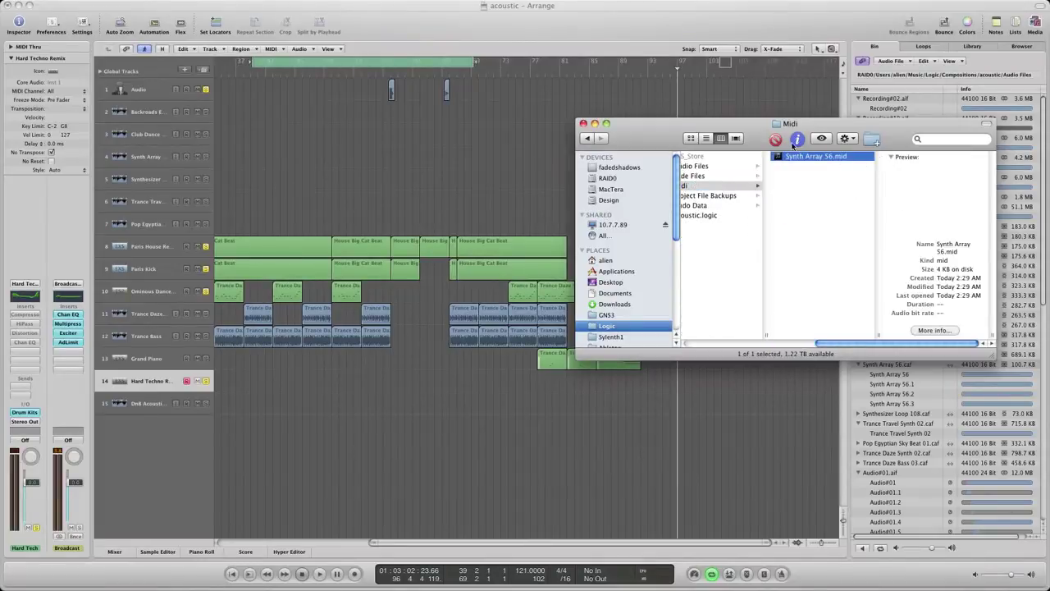
{"action": "left_click_drag", "start_coordinate": [711, 126], "coordinate": [733, 127]}
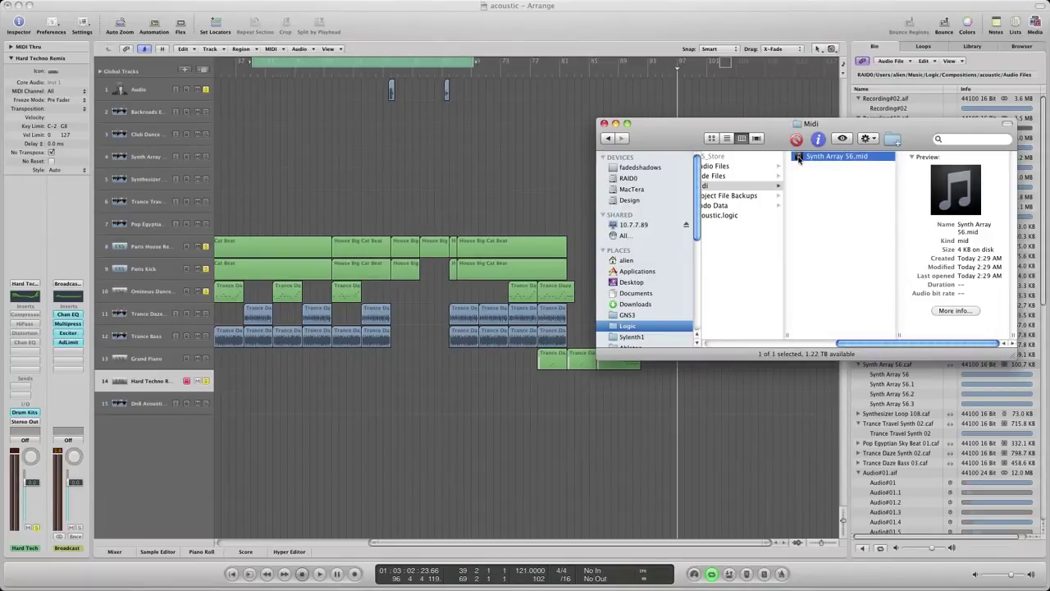
{"action": "left_click_drag", "start_coordinate": [799, 158], "coordinate": [664, 443]}
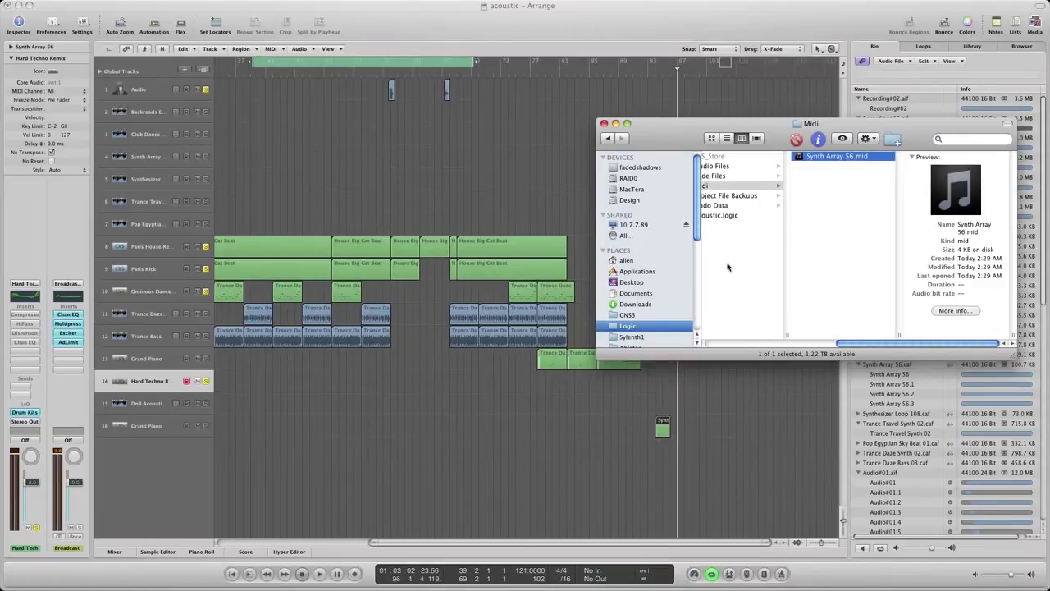
{"action": "left_click", "coordinate": [605, 123]}
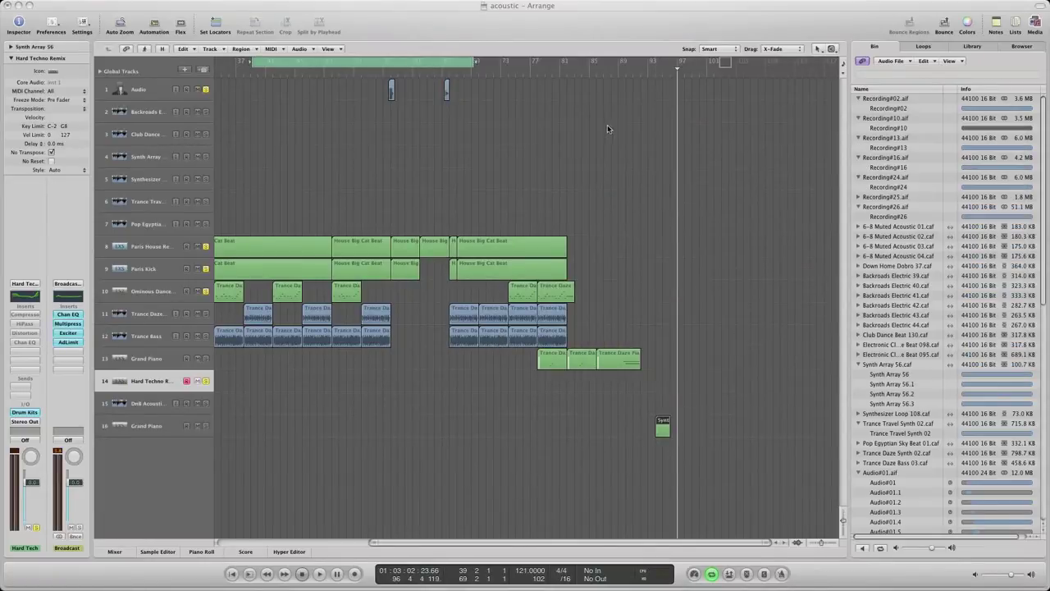
Step: Open the new Synth Array region in the Piano Roll and zoom in on its notes
{"action": "double_click", "coordinate": [662, 427]}
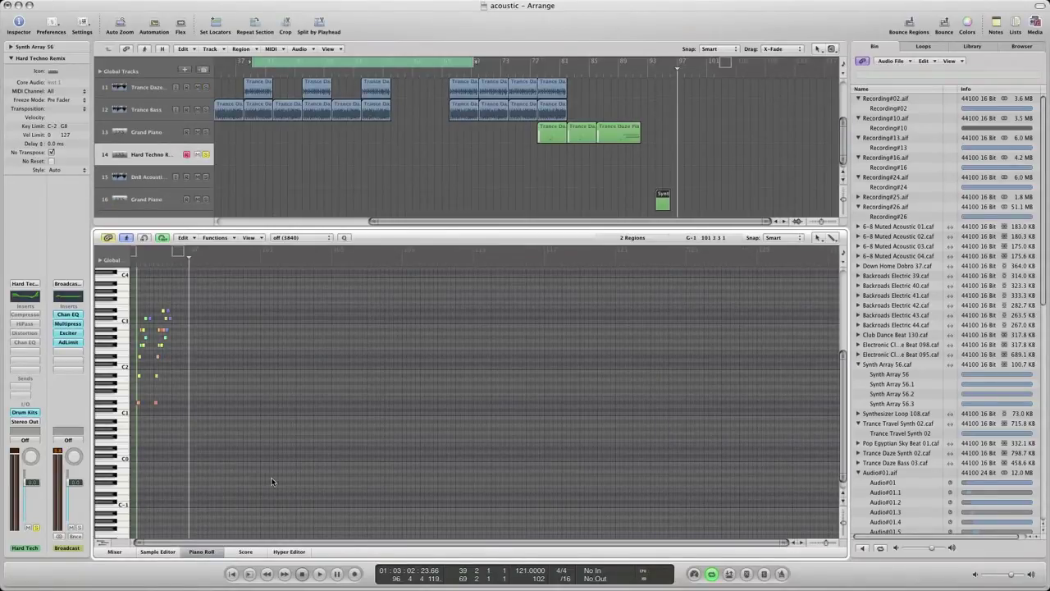
{"action": "key", "text": "ctrl+Right"}
{"action": "key", "text": "ctrl+Right"}
{"action": "key", "text": "ctrl+Right"}
{"action": "key", "text": "ctrl+Right"}
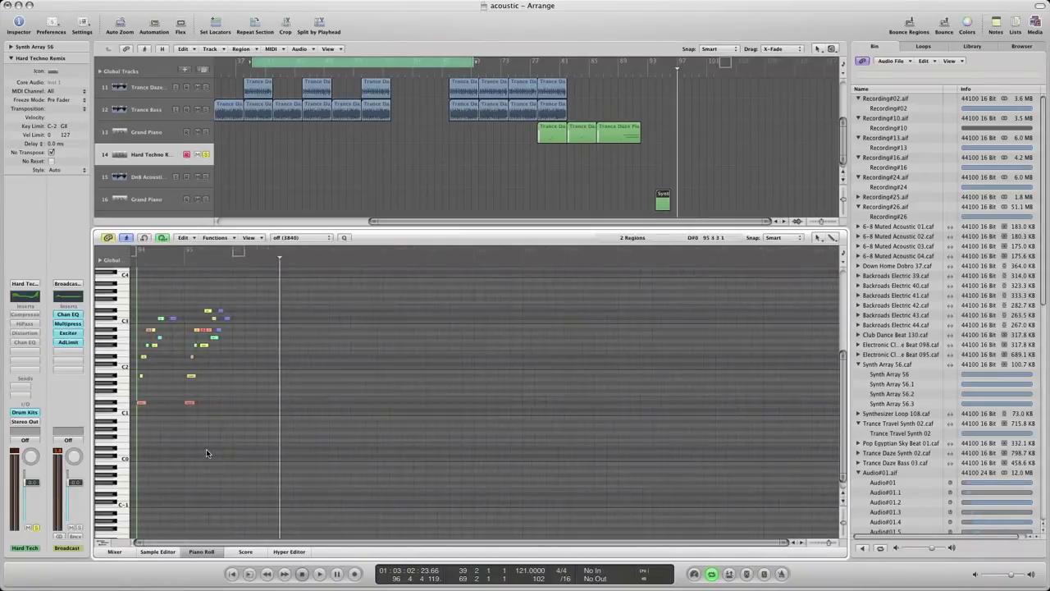
{"action": "key", "text": "ctrl+Right"}
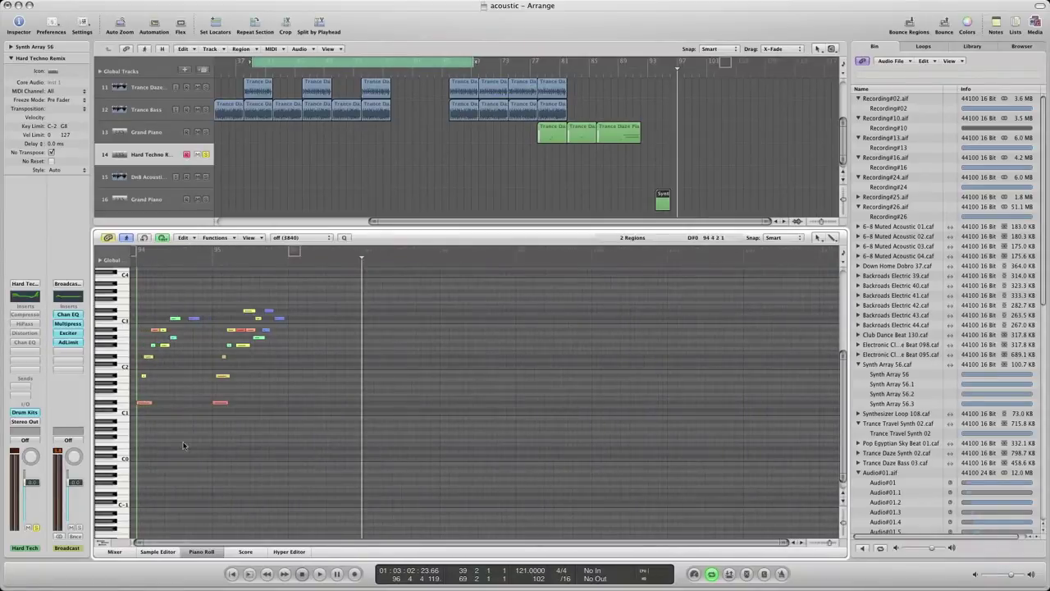
{"action": "left_click", "coordinate": [113, 408]}
{"action": "scroll", "coordinate": [184, 165], "scroll_direction": "down", "scroll_amount": 1}
Step: Solo the new Grand Piano track and play back a selected group of notes
{"action": "left_click", "coordinate": [206, 181]}
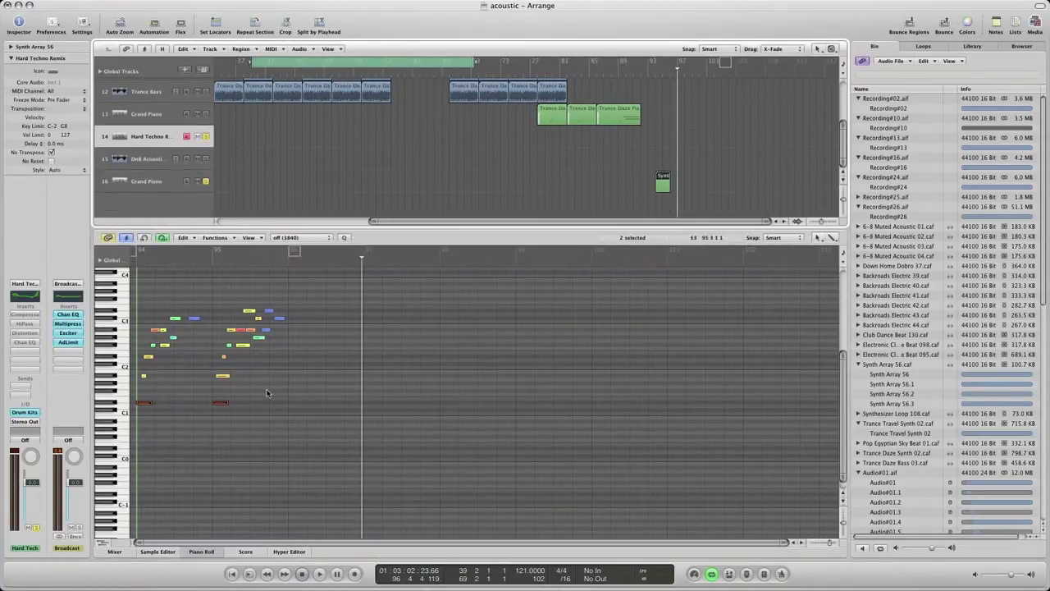
{"action": "key", "text": "ctrl+Right"}
{"action": "key", "text": "ctrl+Right"}
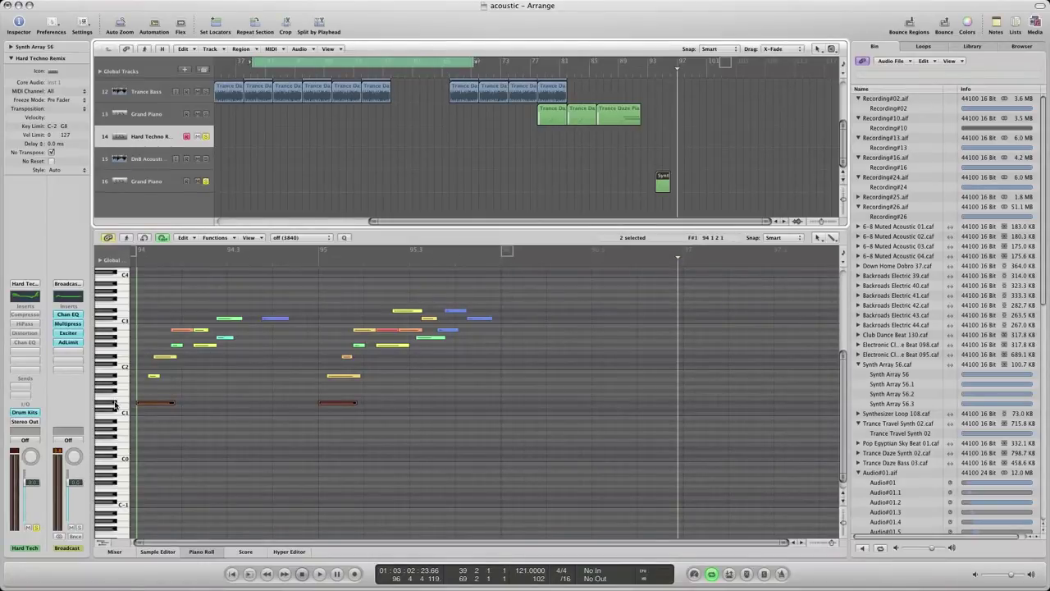
{"action": "left_click_drag", "start_coordinate": [175, 433], "coordinate": [353, 291]}
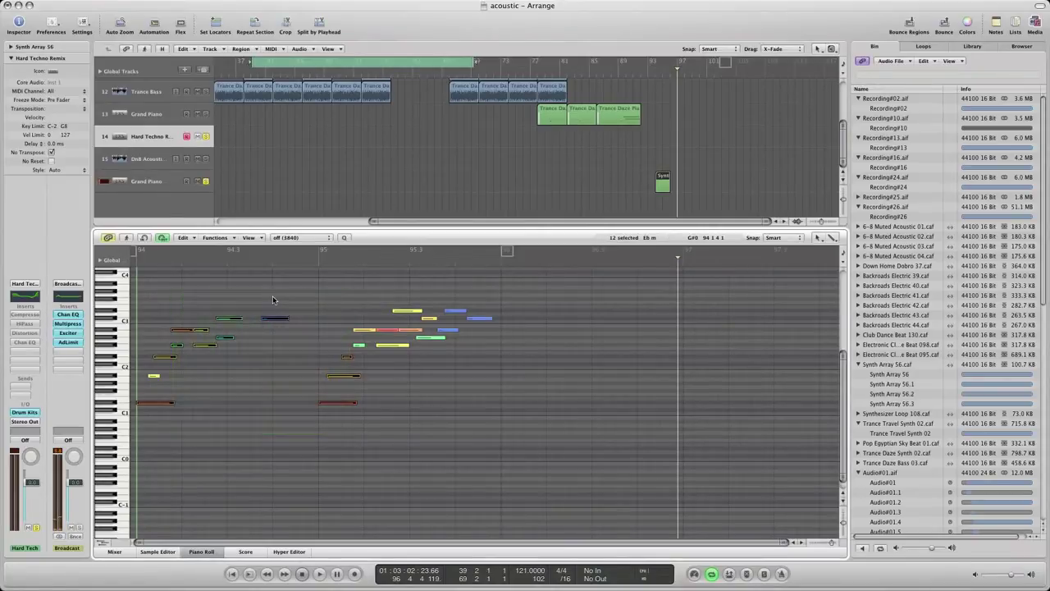
{"action": "double_click", "coordinate": [653, 74]}
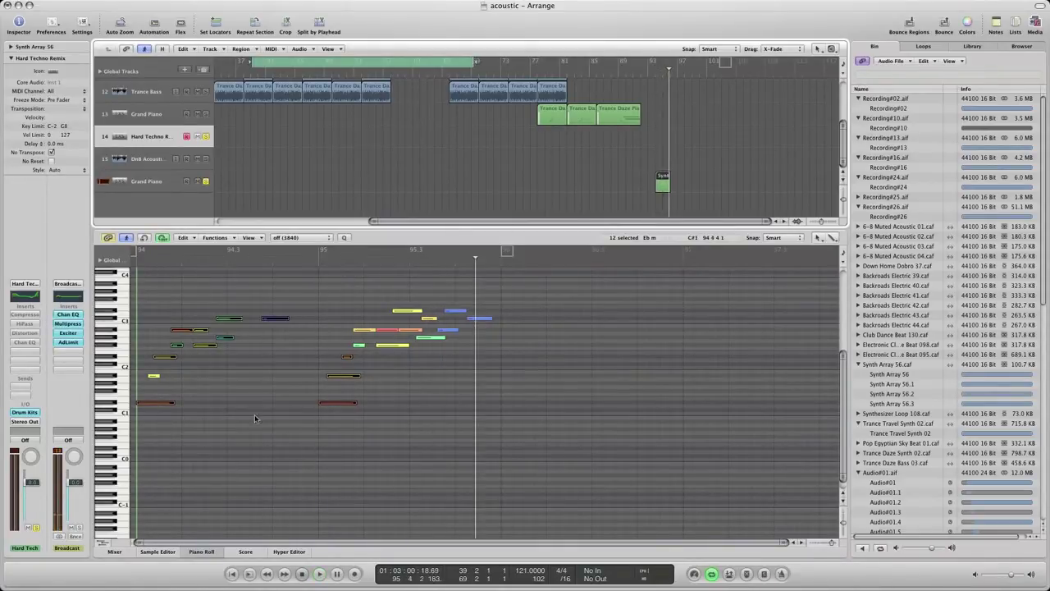
Step: Select all notes in the region and quantize them to 1/8-Note
{"action": "left_click", "coordinate": [159, 345]}
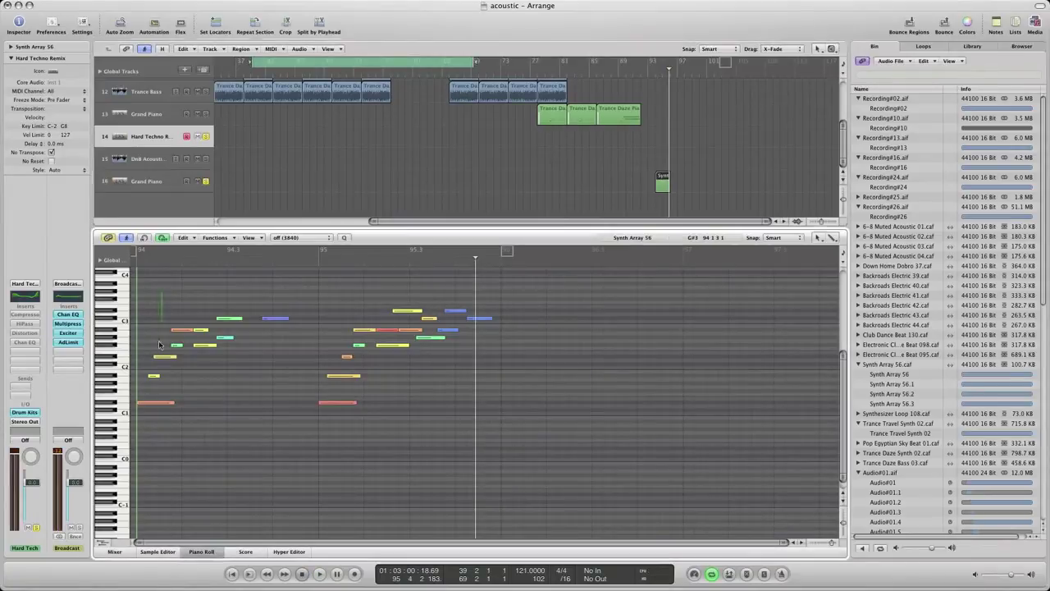
{"action": "left_click_drag", "start_coordinate": [136, 288], "coordinate": [222, 419]}
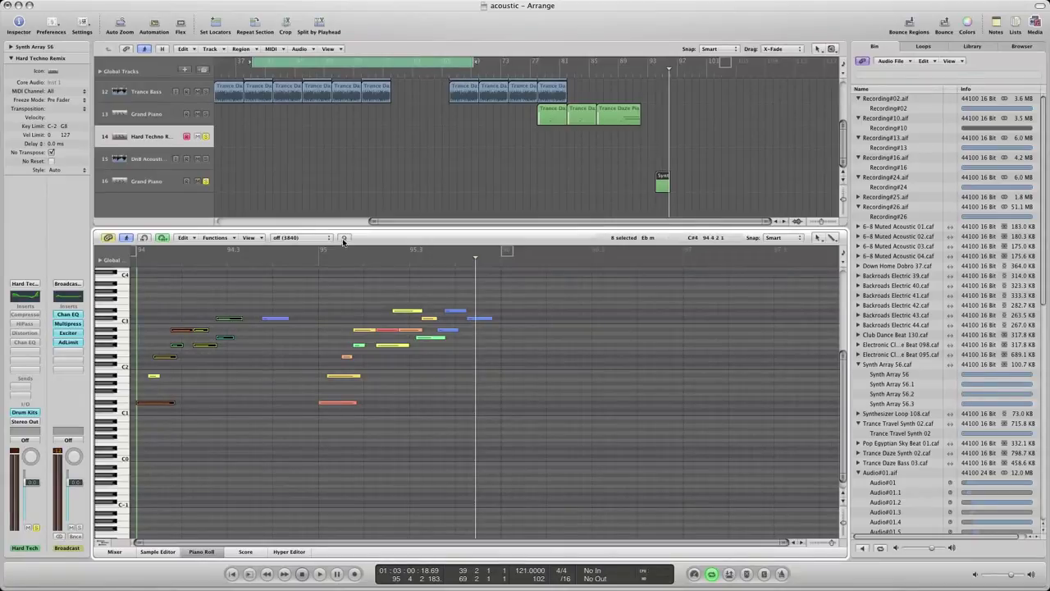
{"action": "left_click_drag", "start_coordinate": [583, 447], "coordinate": [137, 289]}
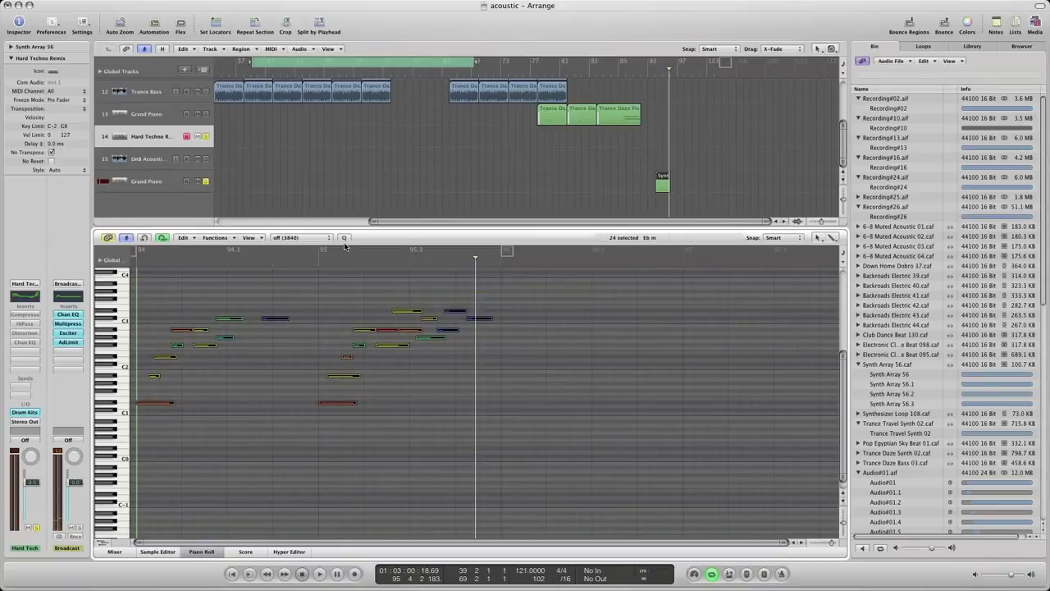
{"action": "left_click", "coordinate": [327, 238]}
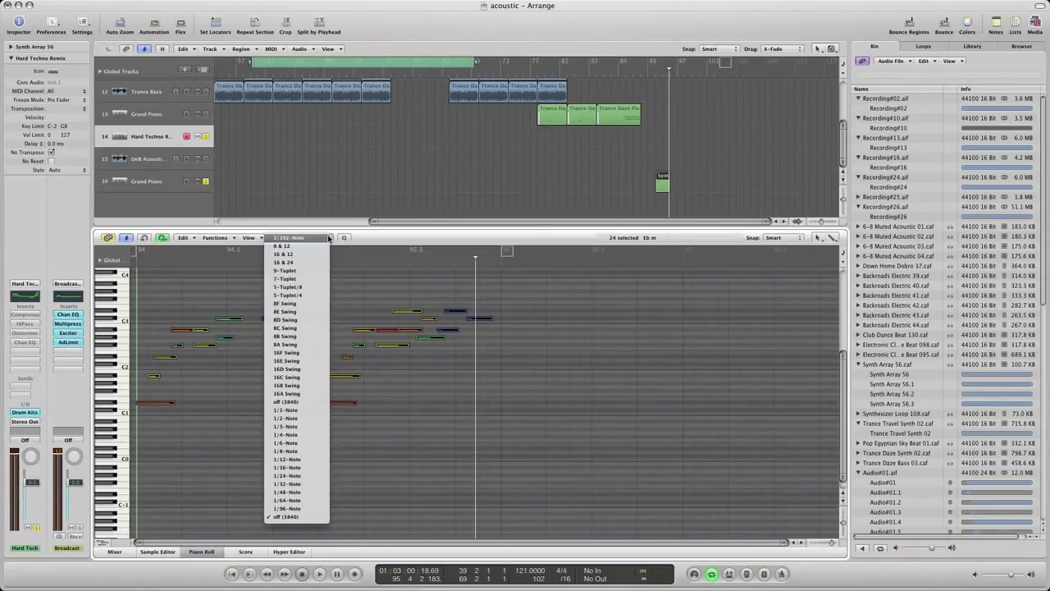
{"action": "left_click", "coordinate": [292, 452]}
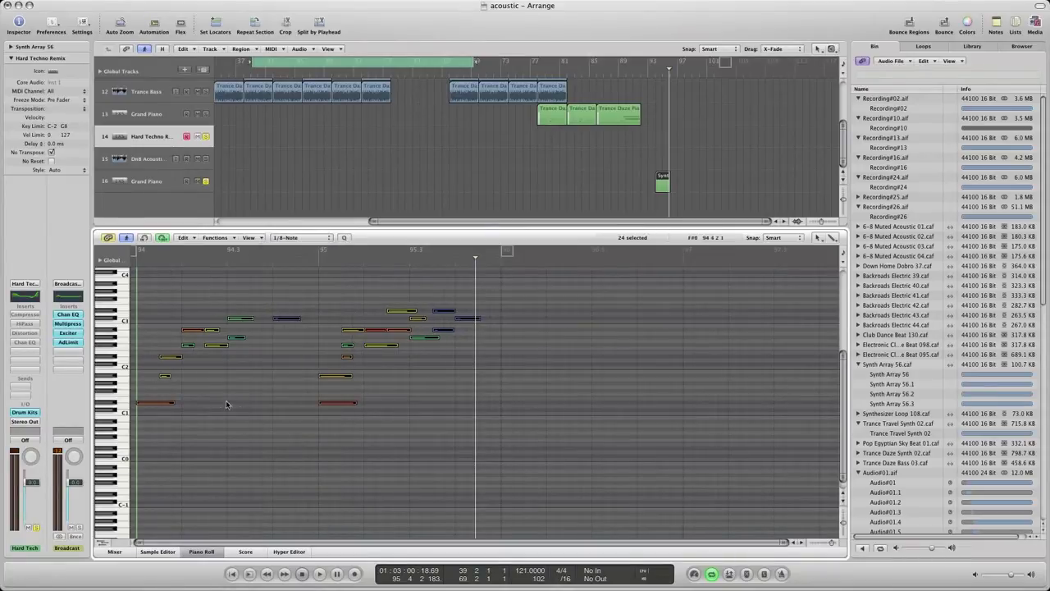
Step: Play the quantized notes from bar 94, then stop playback
{"action": "left_click", "coordinate": [144, 261]}
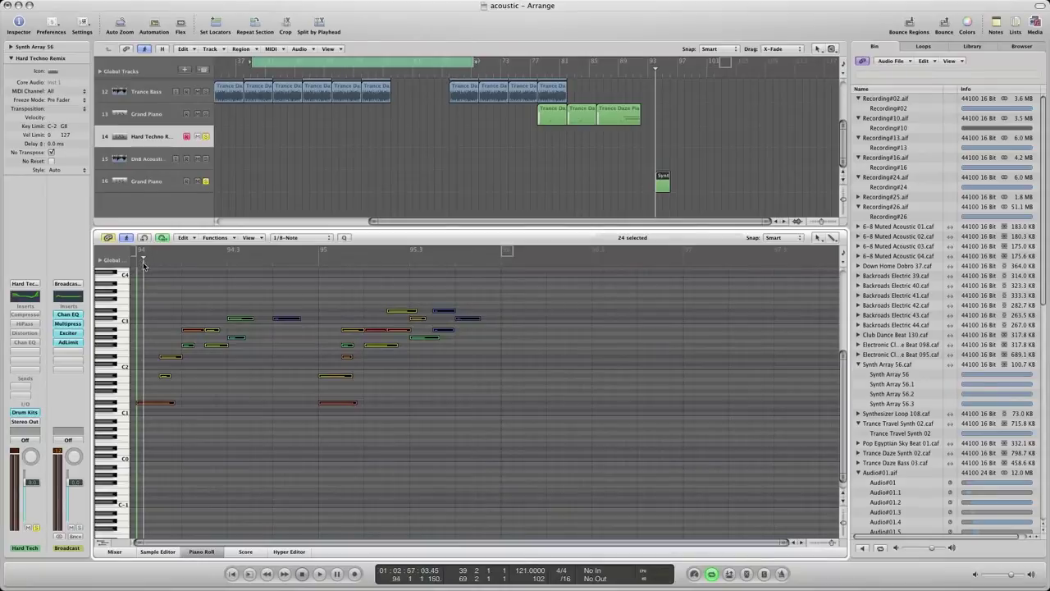
{"action": "key", "text": "space"}
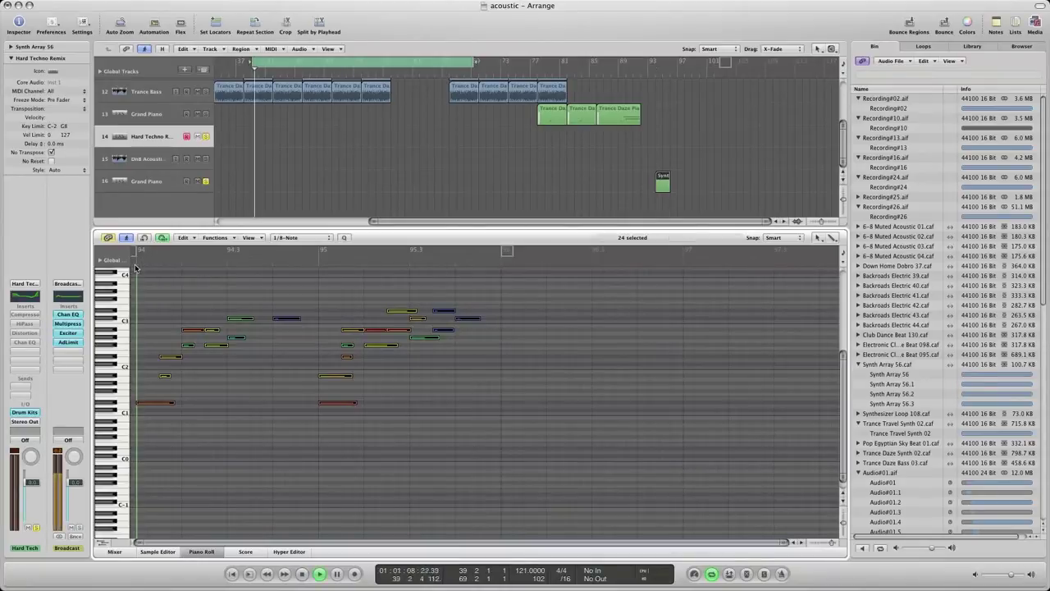
{"action": "left_click", "coordinate": [405, 65]}
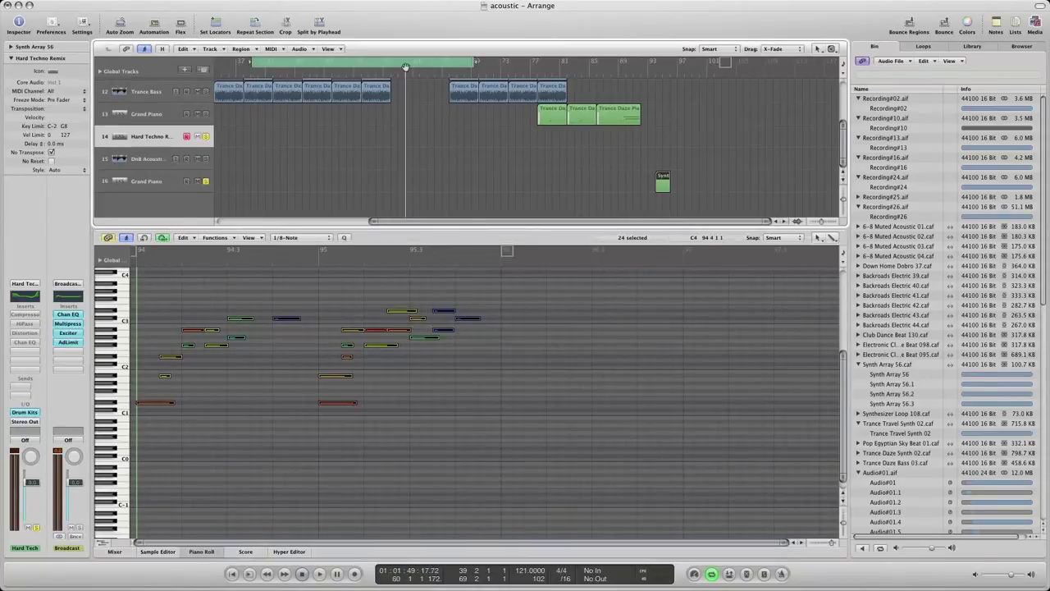
{"action": "left_click", "coordinate": [655, 72]}
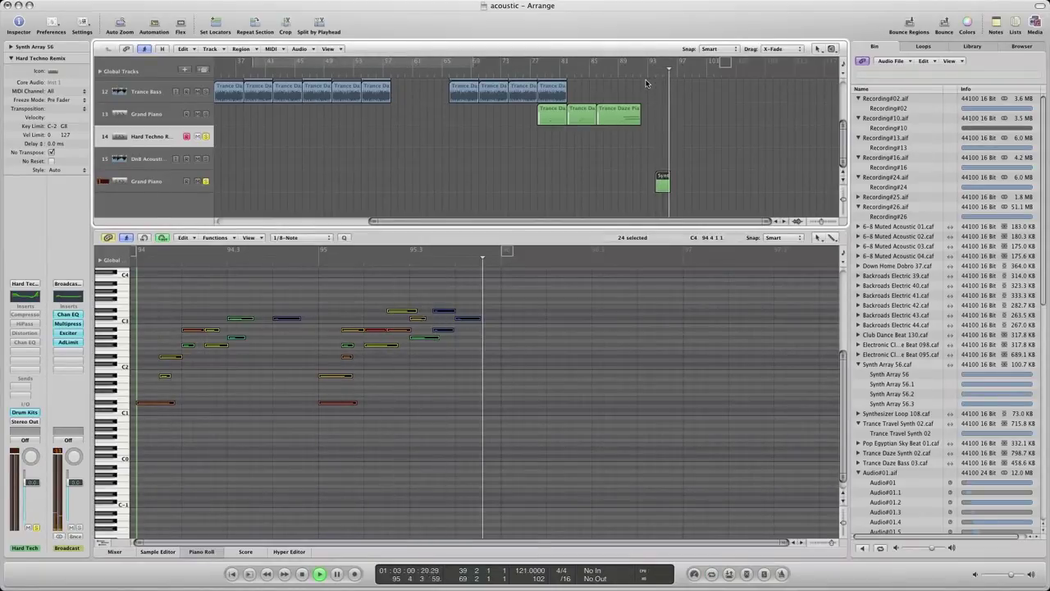
{"action": "key", "text": "space"}
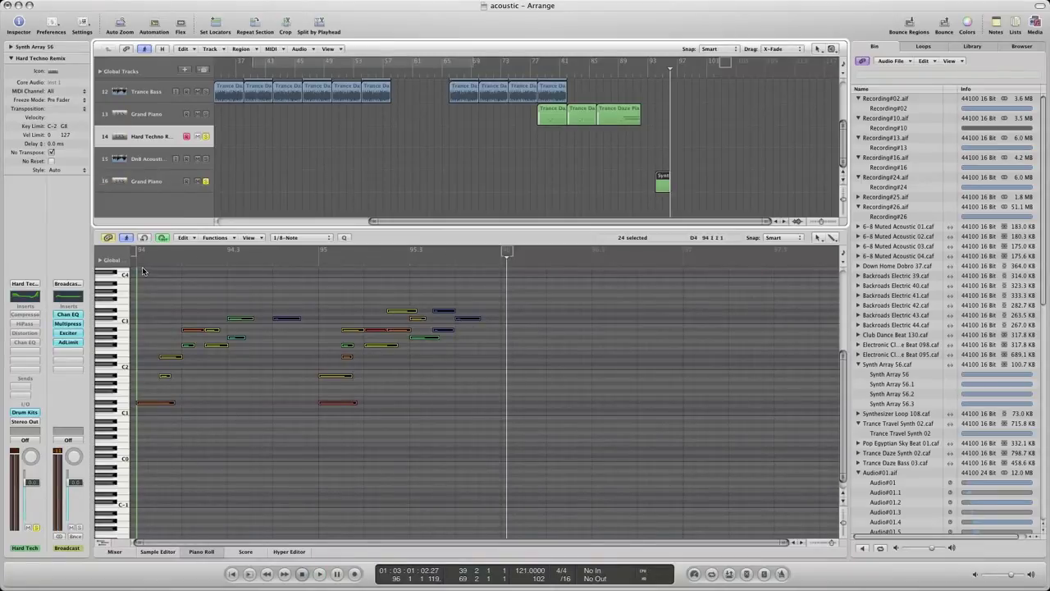
Step: On Grand Piano track 16, insert EXS24 (Sampler) > Stereo in the instrument slot
{"action": "left_click", "coordinate": [158, 183]}
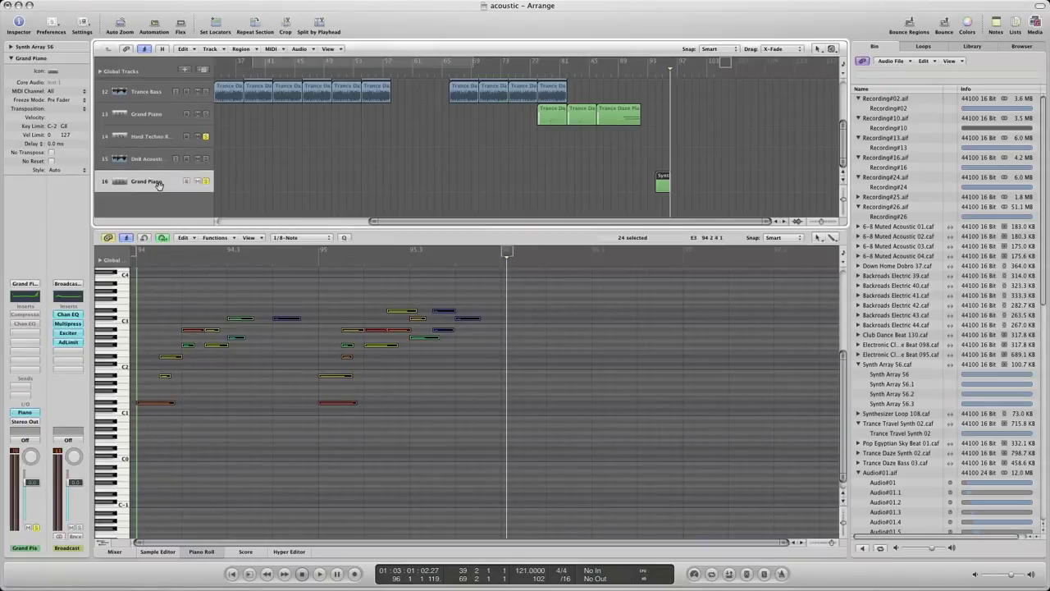
{"action": "left_click", "coordinate": [23, 414]}
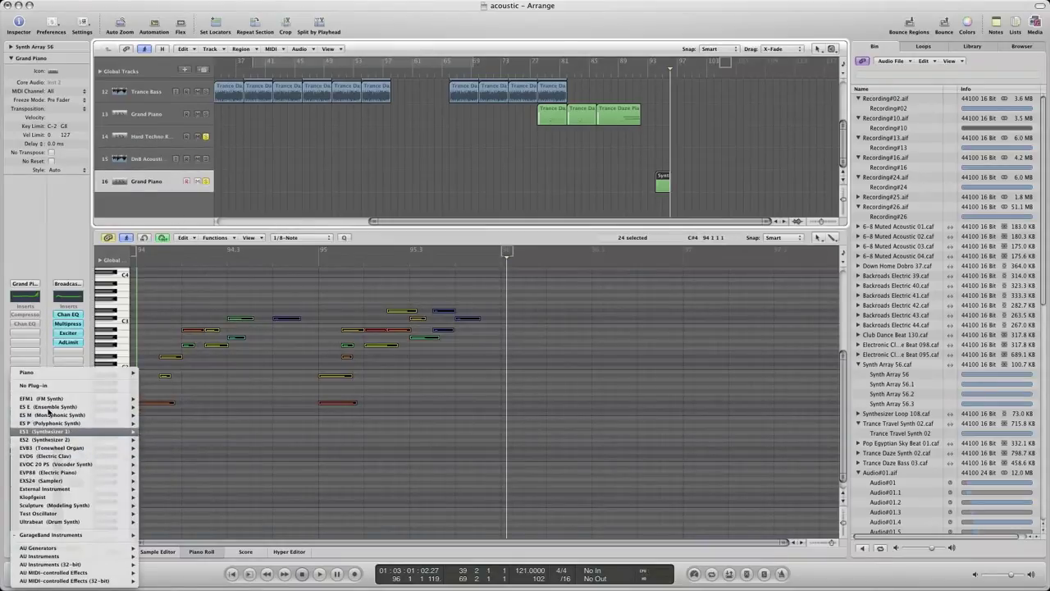
{"action": "mouse_move", "coordinate": [47, 408]}
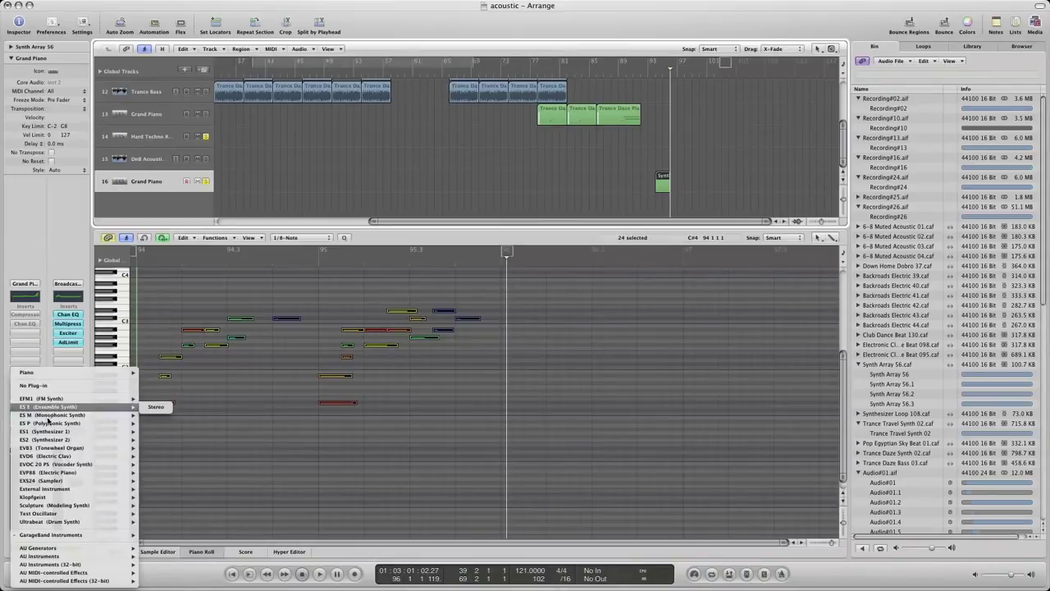
{"action": "mouse_move", "coordinate": [49, 514]}
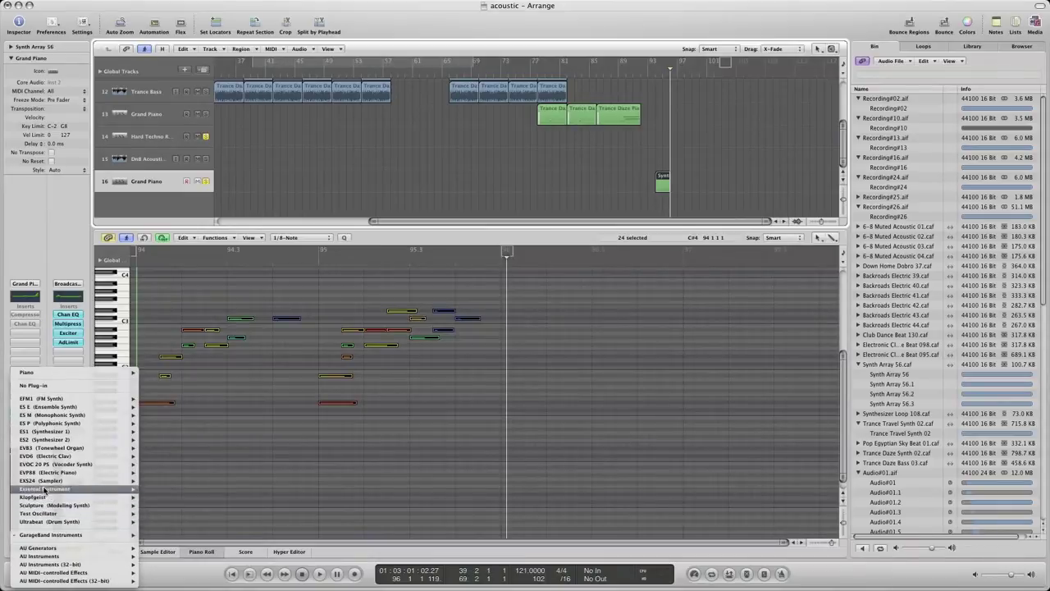
{"action": "mouse_move", "coordinate": [47, 482]}
{"action": "left_click", "coordinate": [173, 488]}
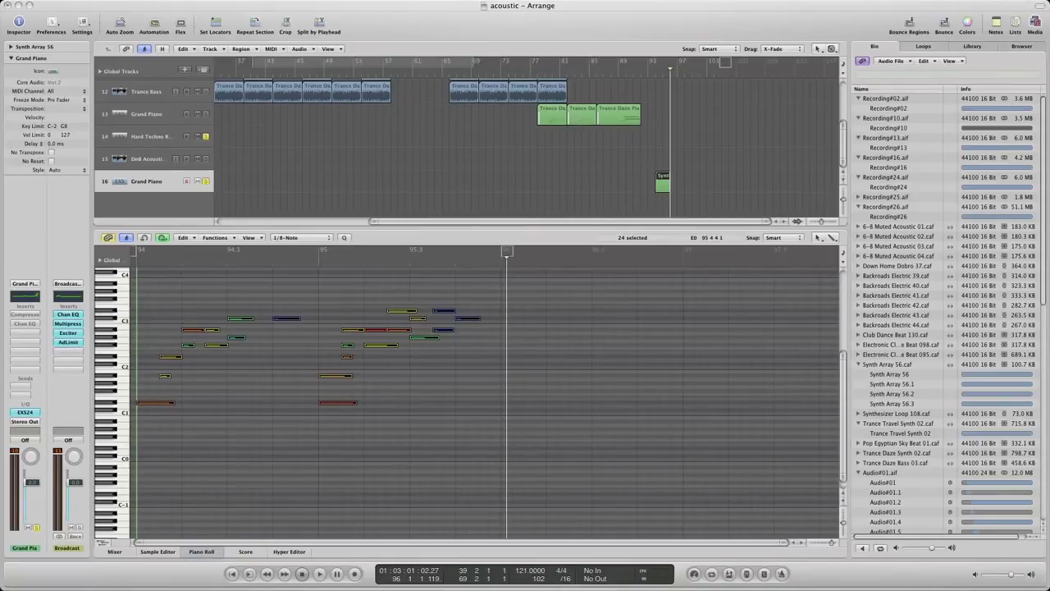
Step: Load 05 Synthesizers > 01 Synth Leads > Classic Synlead into track 16's EXS24, then close its window
{"action": "left_click_drag", "start_coordinate": [823, 134], "coordinate": [729, 134]}
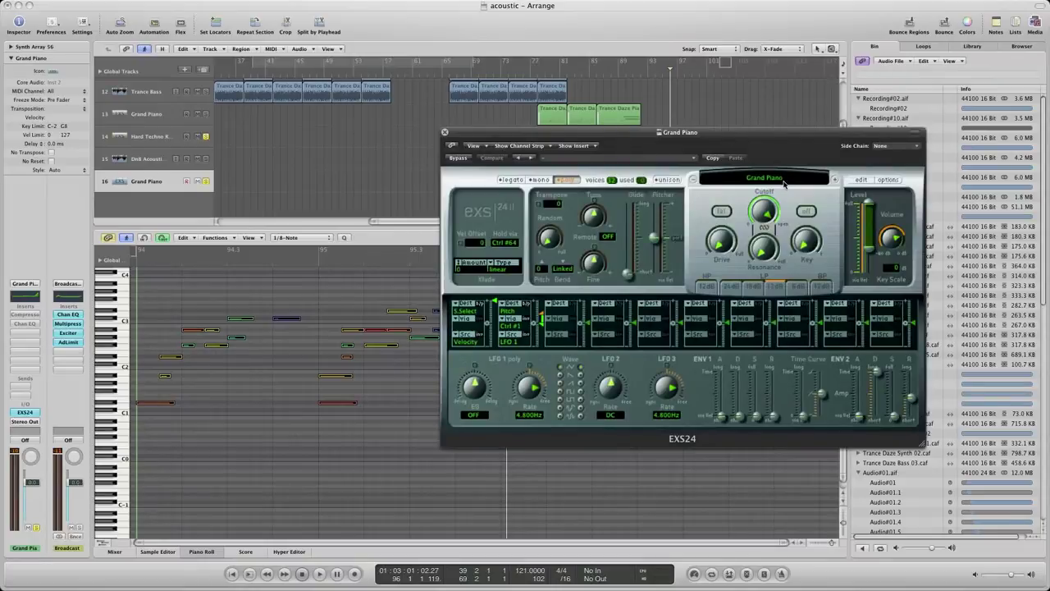
{"action": "left_click", "coordinate": [780, 182]}
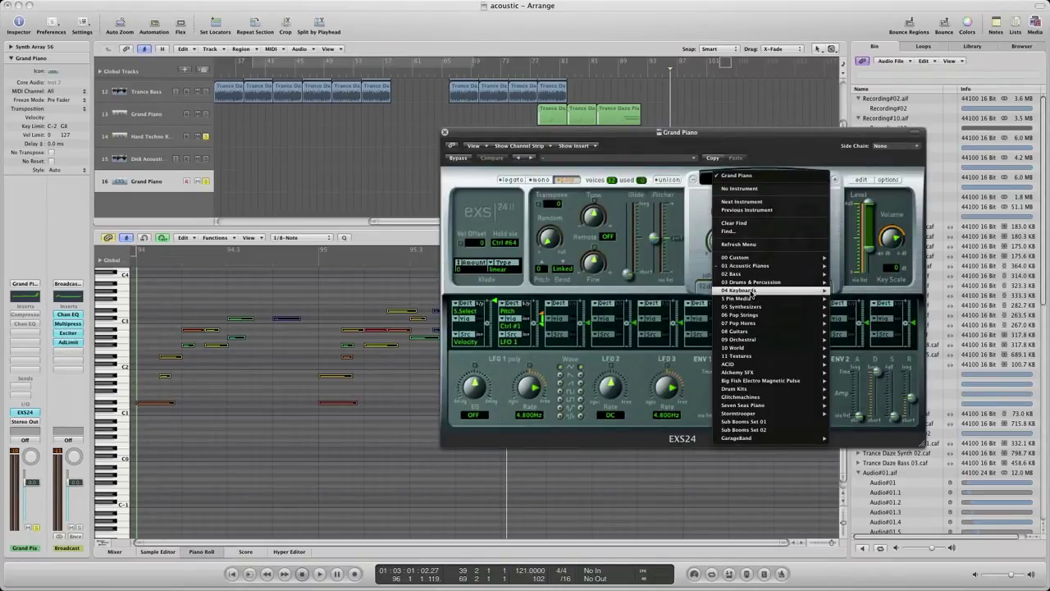
{"action": "mouse_move", "coordinate": [750, 293]}
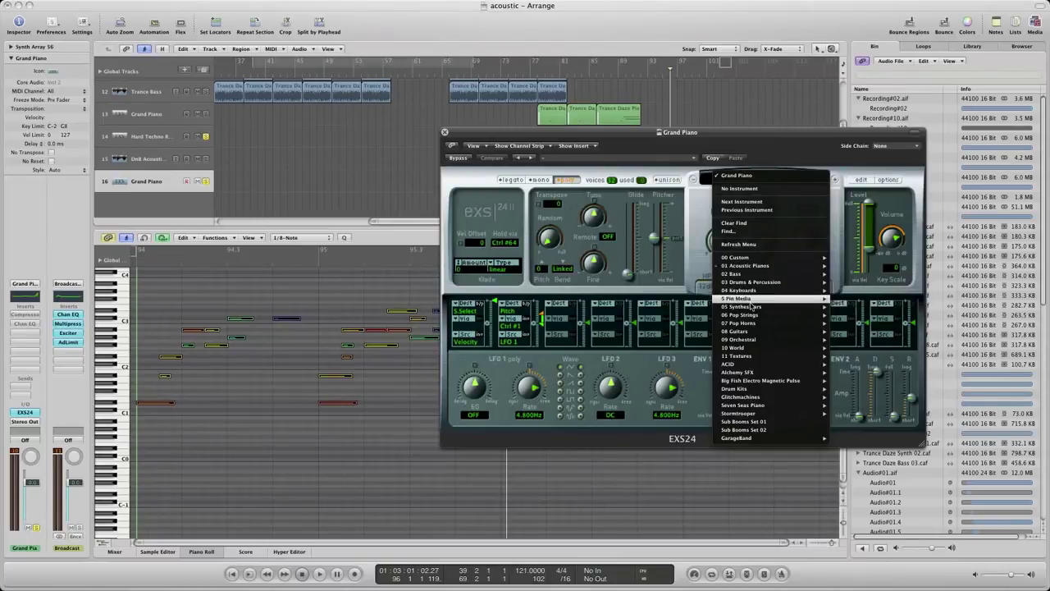
{"action": "mouse_move", "coordinate": [860, 308]}
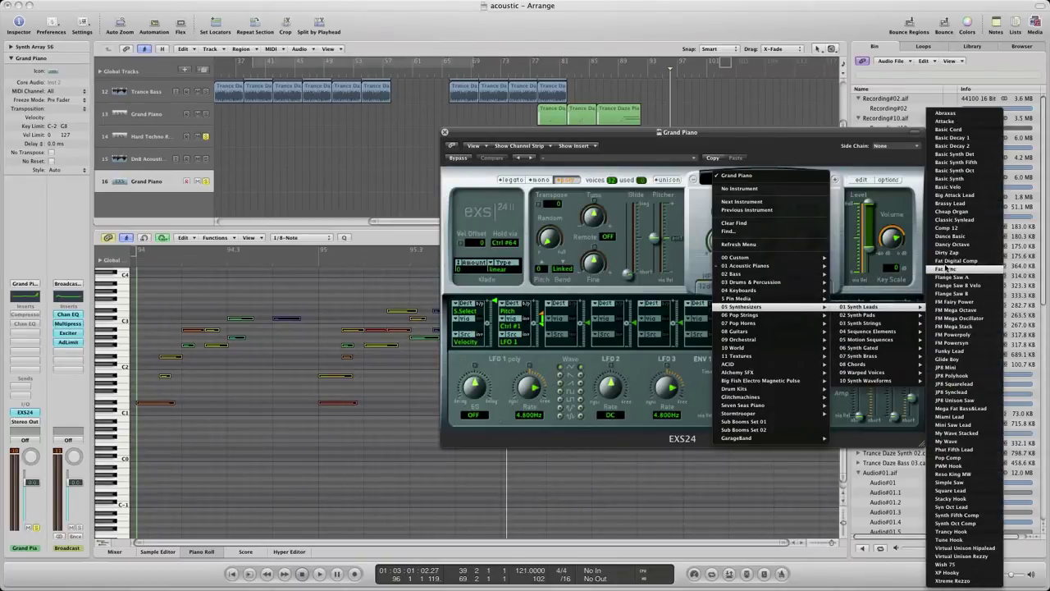
{"action": "left_click", "coordinate": [949, 238]}
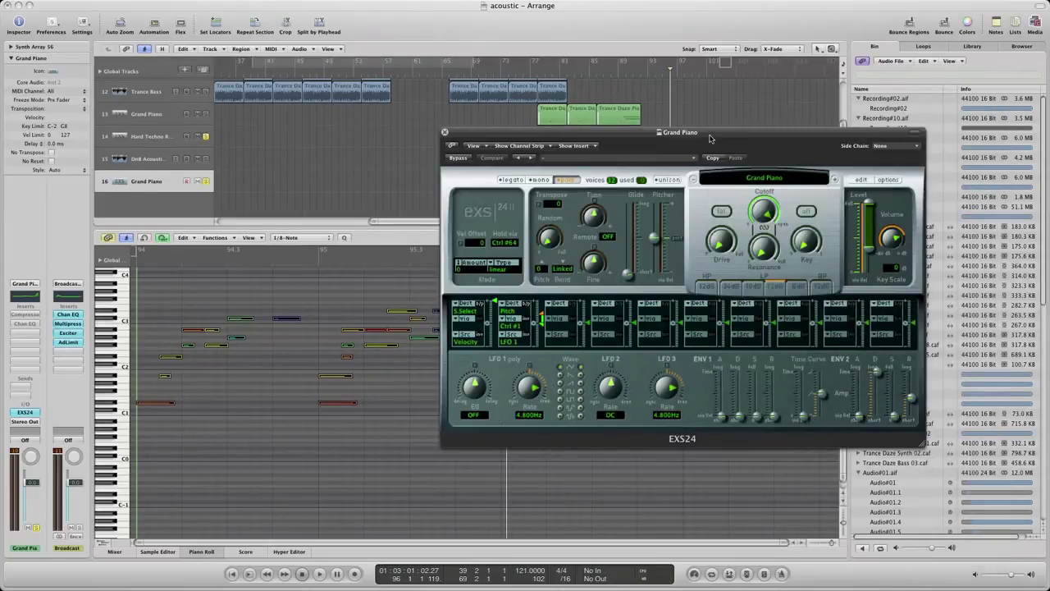
{"action": "left_click_drag", "start_coordinate": [710, 138], "coordinate": [712, 138]}
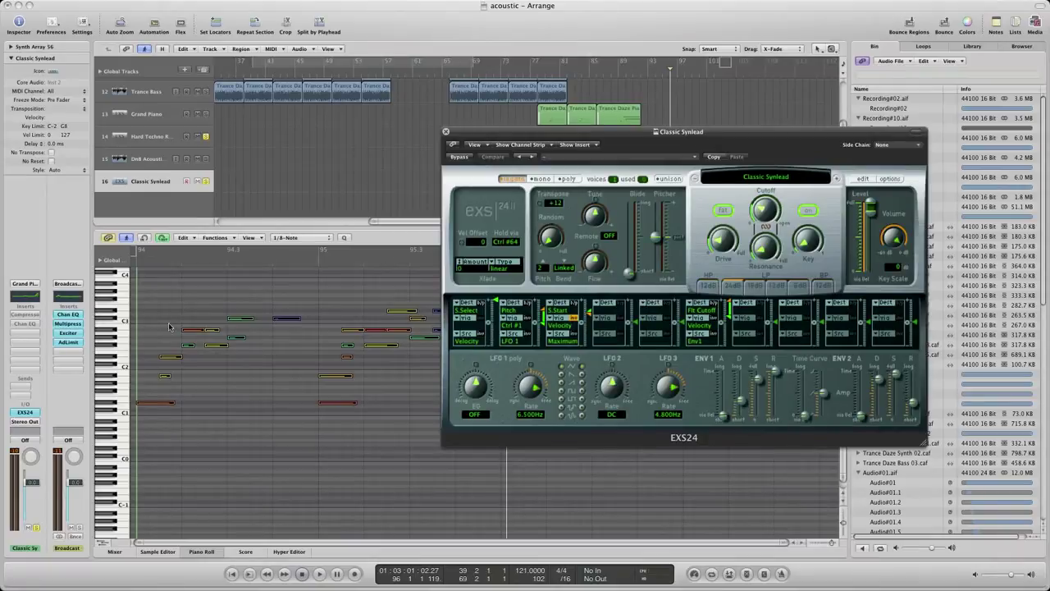
{"action": "key", "text": "v"}
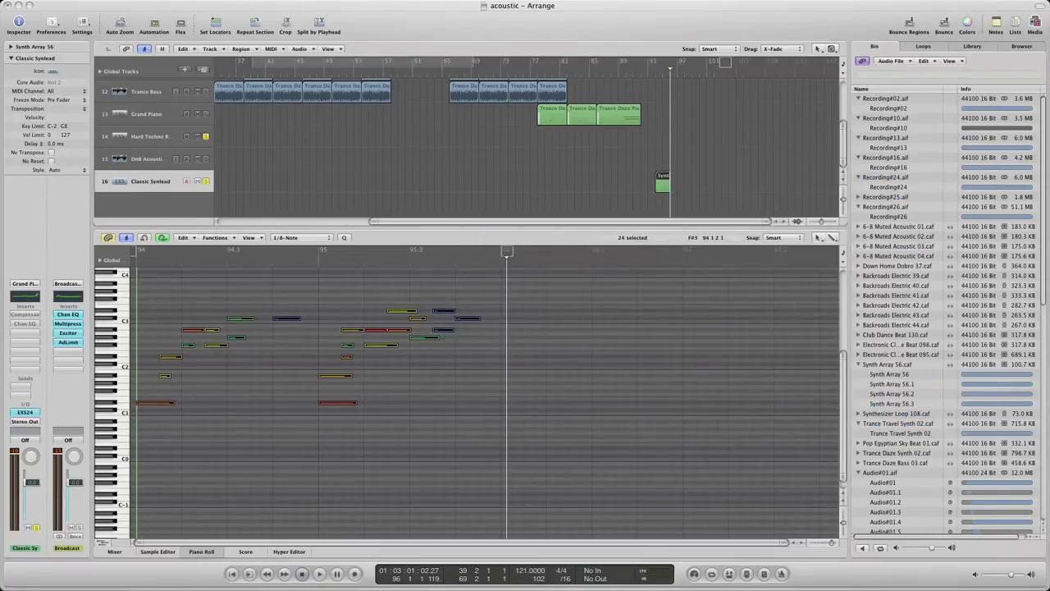
{"action": "left_click", "coordinate": [655, 75]}
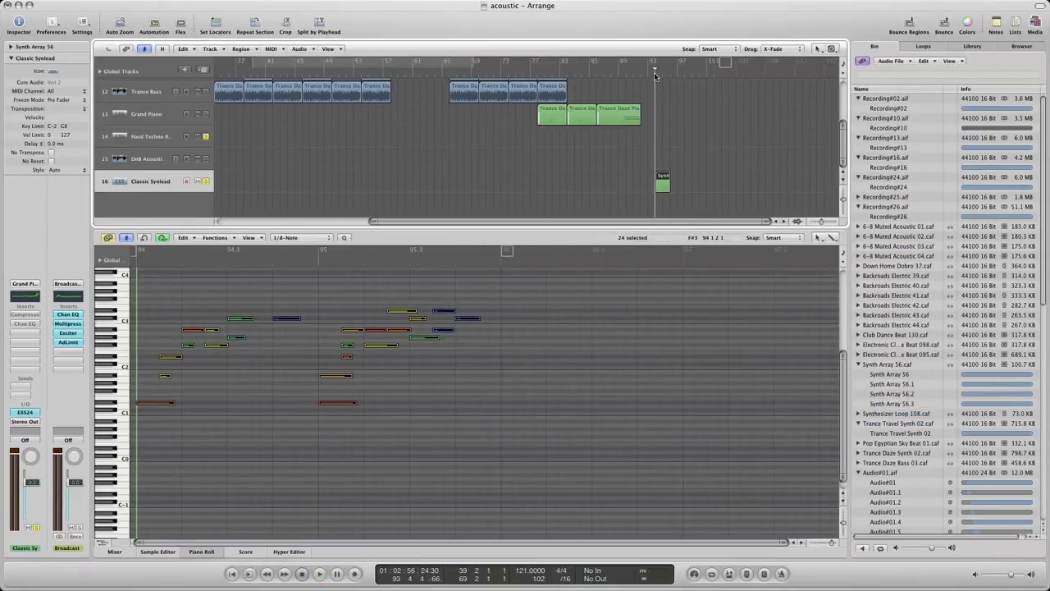
{"action": "key", "text": "space"}
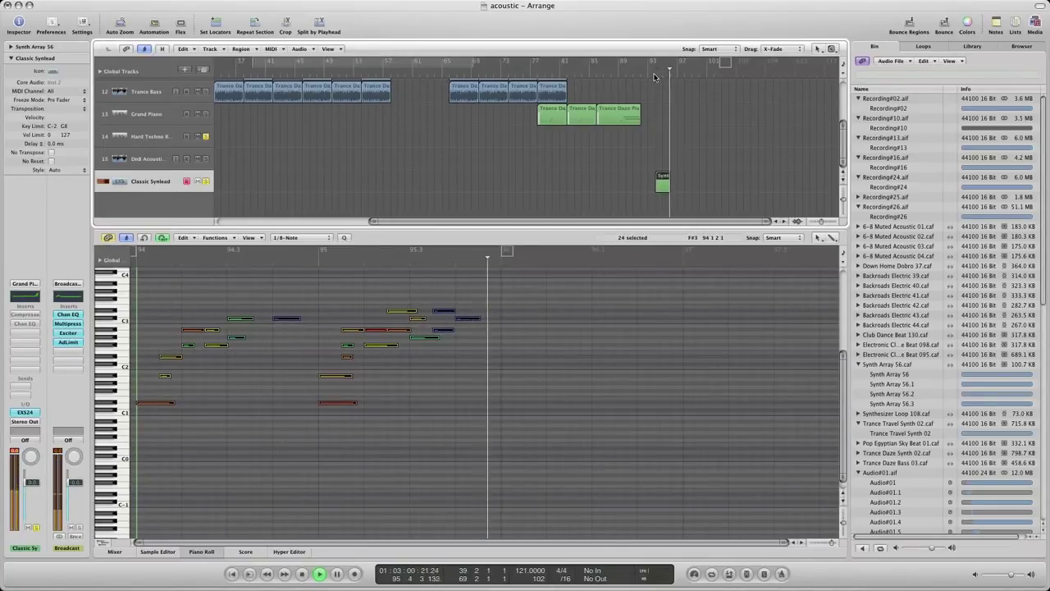
{"action": "key", "text": "space"}
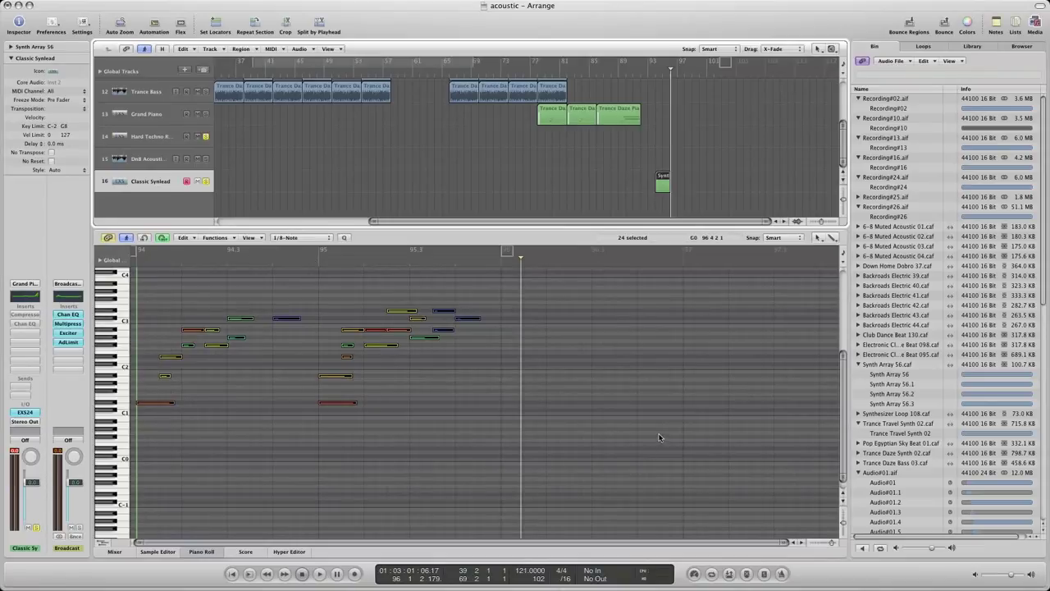
Step: Show the Loops browser, close the Piano Roll, and move the playhead just before the Classic Synlead region
{"action": "left_click", "coordinate": [1015, 47]}
{"action": "left_click", "coordinate": [972, 46]}
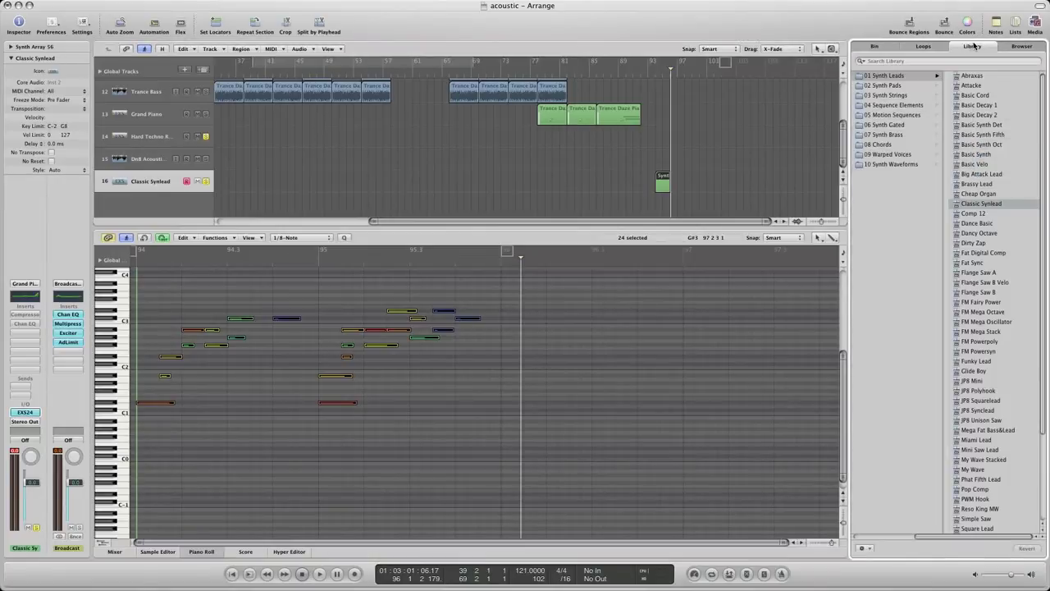
{"action": "left_click", "coordinate": [927, 47]}
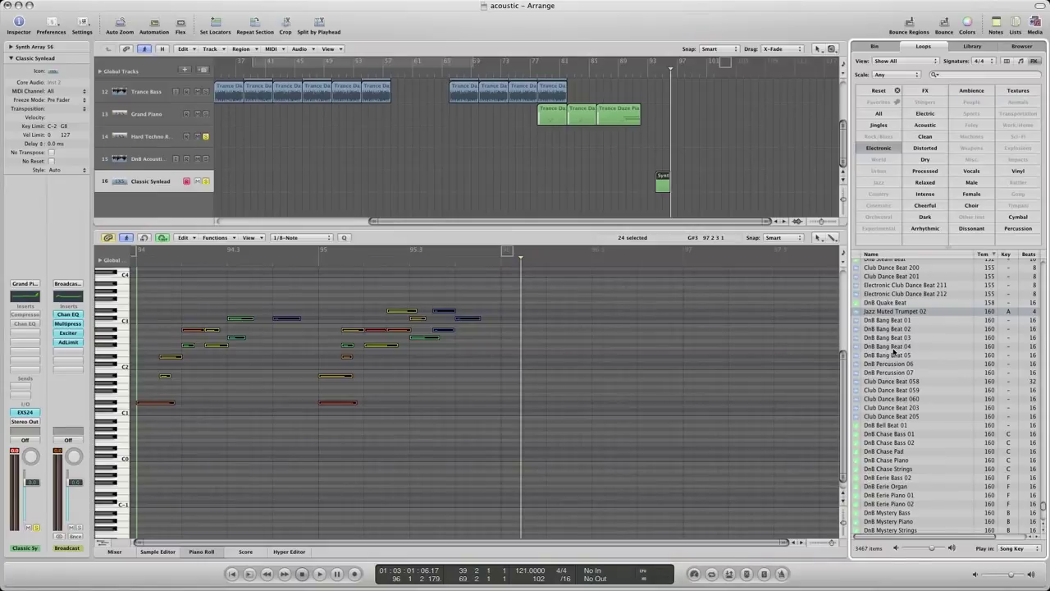
{"action": "scroll", "coordinate": [895, 353], "scroll_direction": "down", "scroll_amount": 3}
{"action": "scroll", "coordinate": [895, 353], "scroll_direction": "up", "scroll_amount": 3}
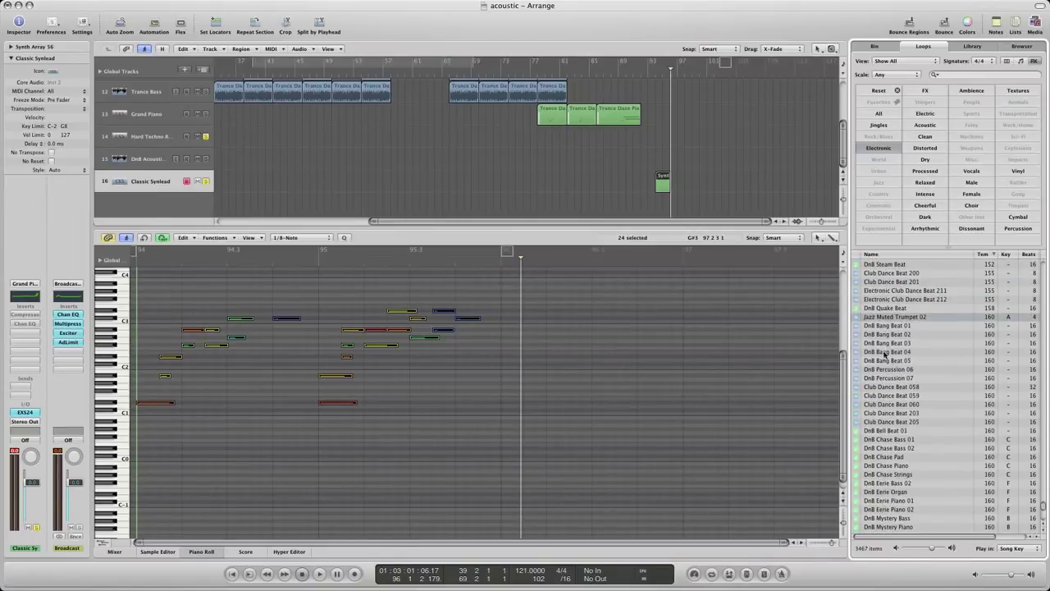
{"action": "left_click", "coordinate": [200, 551]}
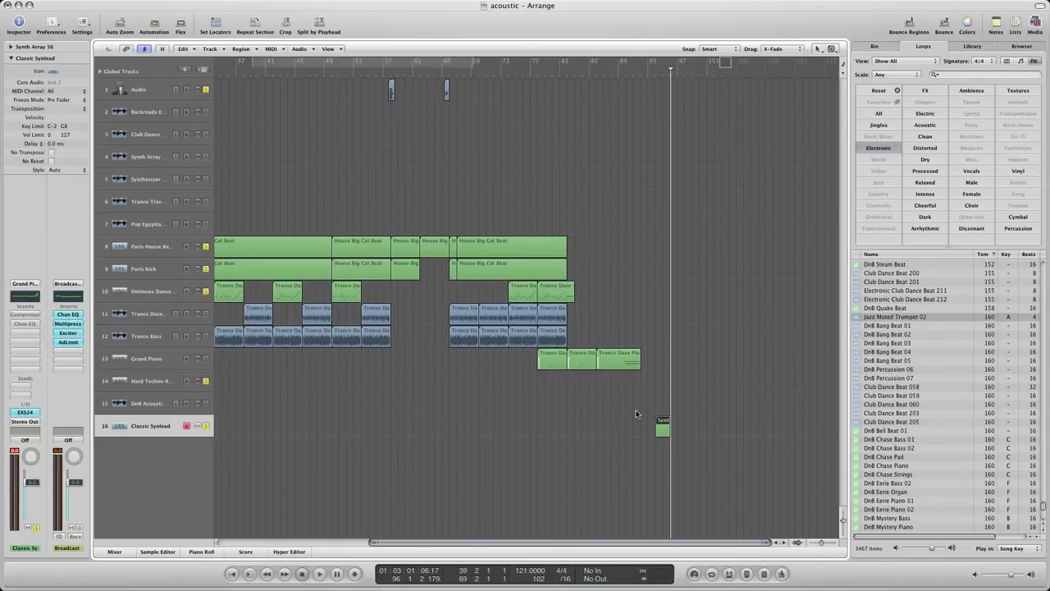
{"action": "left_click", "coordinate": [660, 72]}
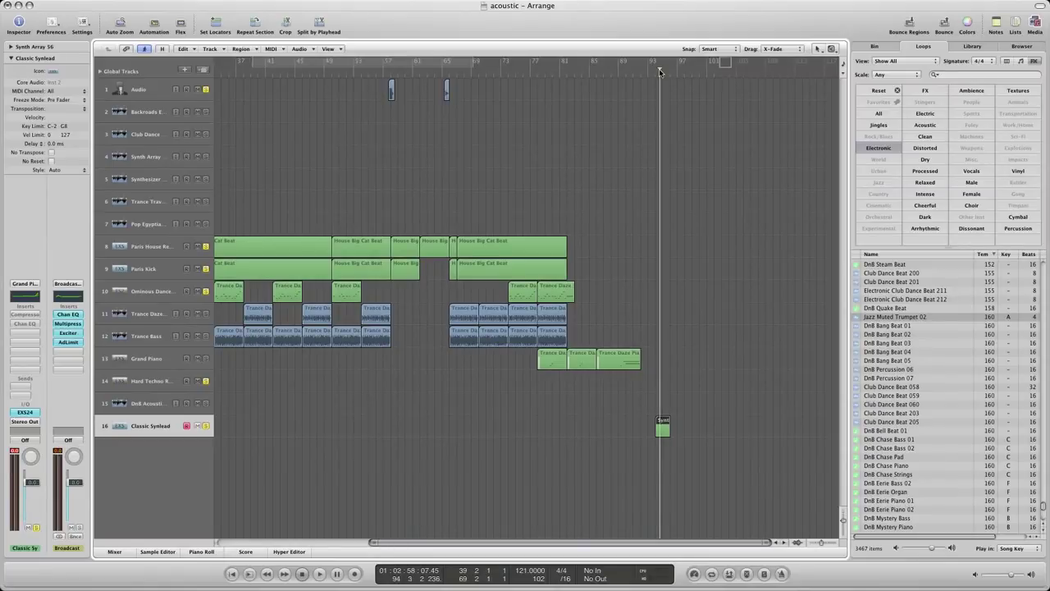